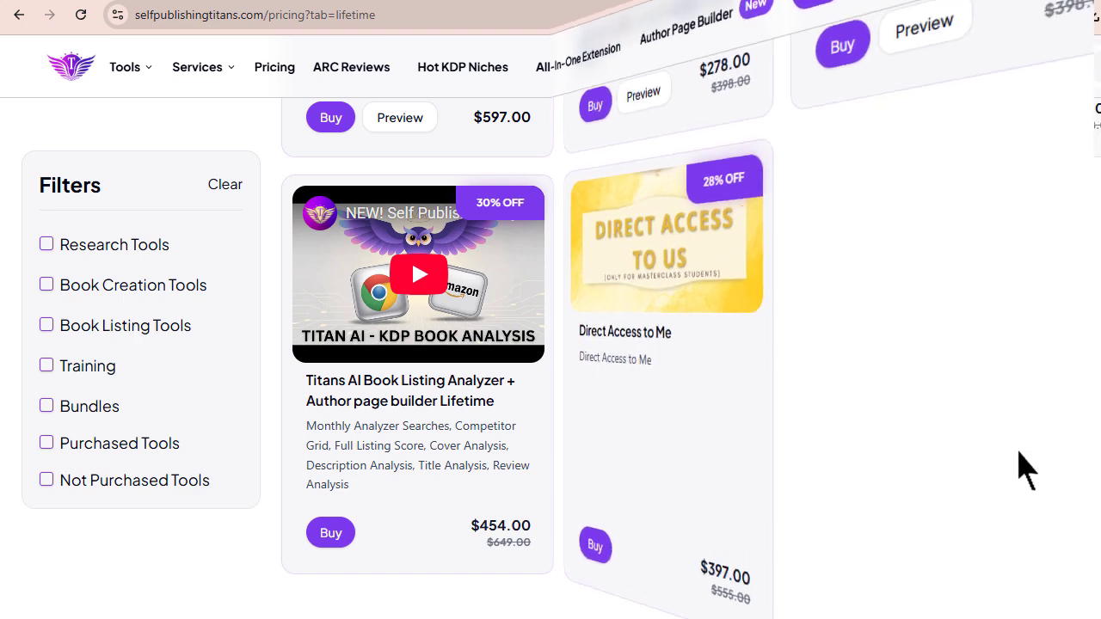
- Look through the lifetime tools and bundles offered on the pricing page
scroll(814, 280, "up", 15)
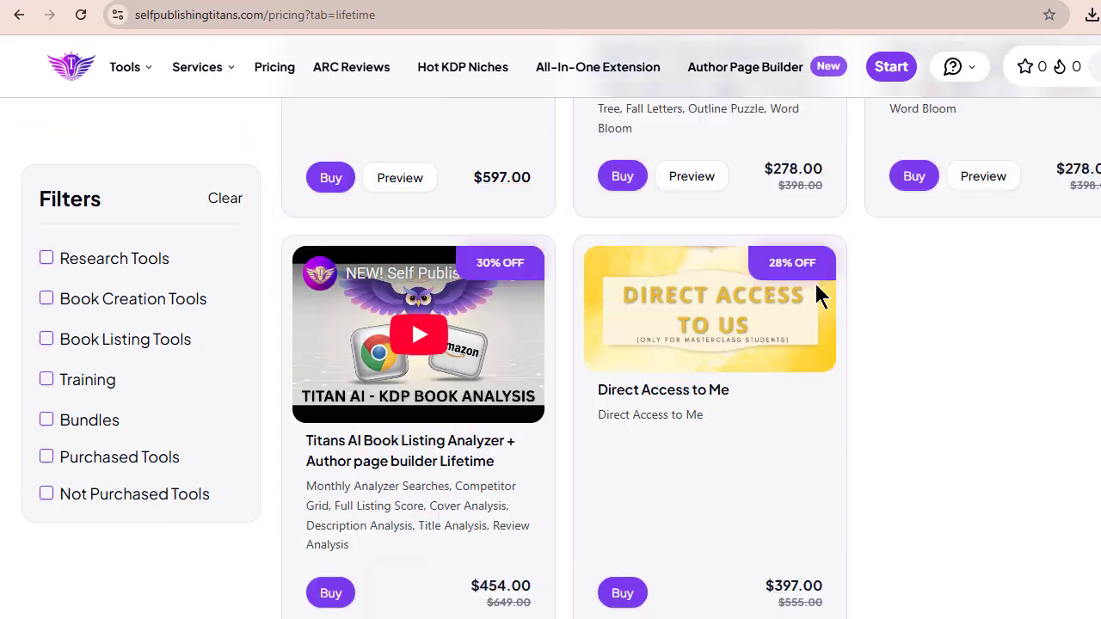
scroll(815, 289, "up", 15)
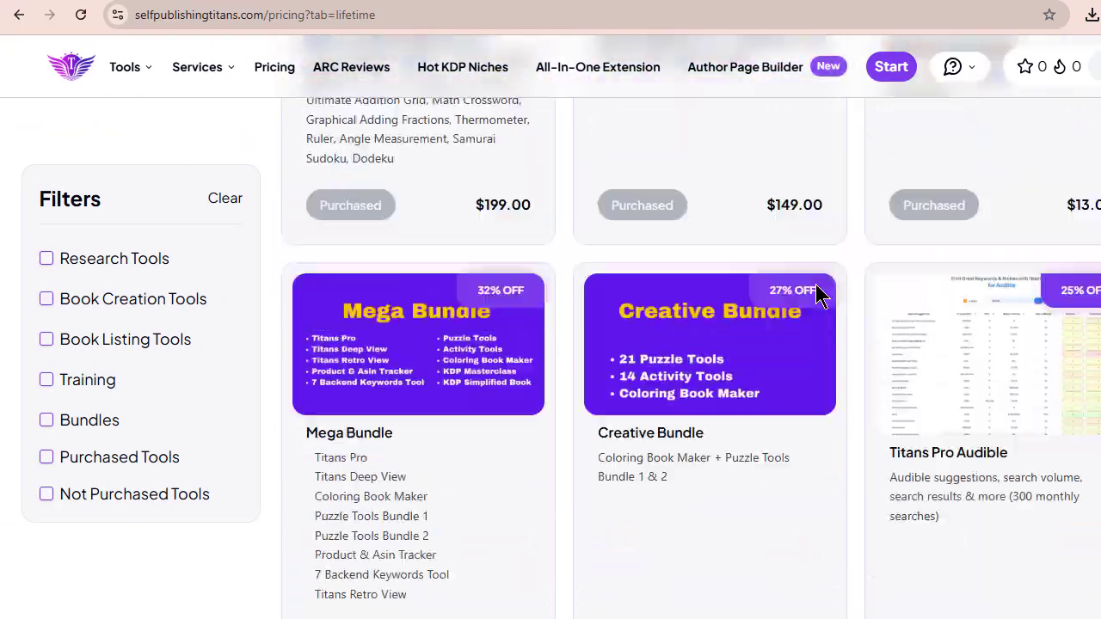
scroll(815, 292, "up", 5)
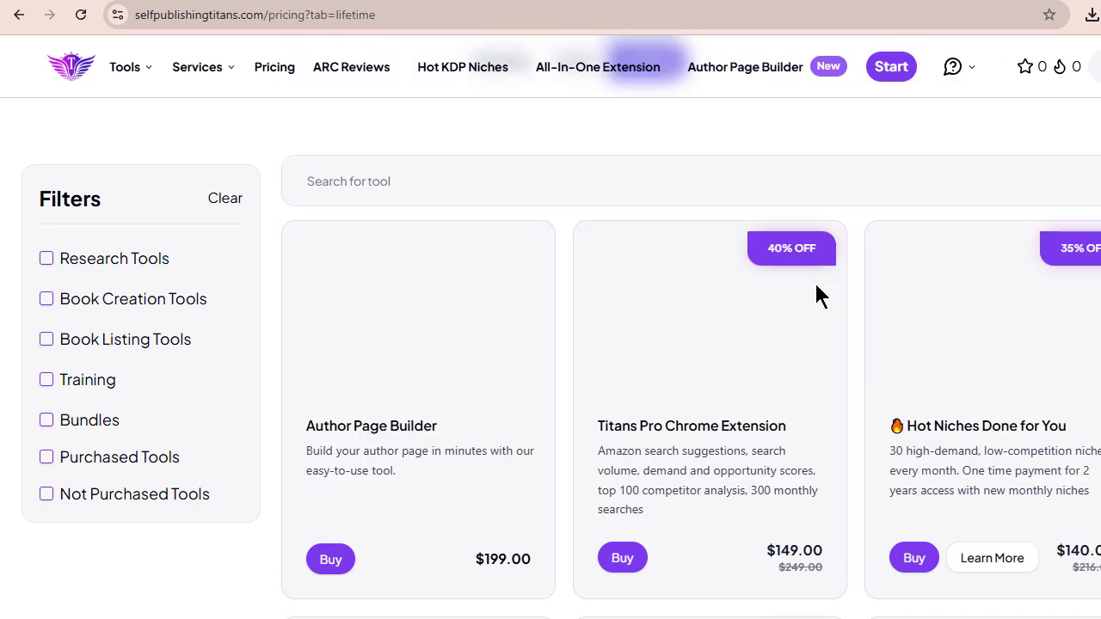
scroll(775, 168, "up", 3)
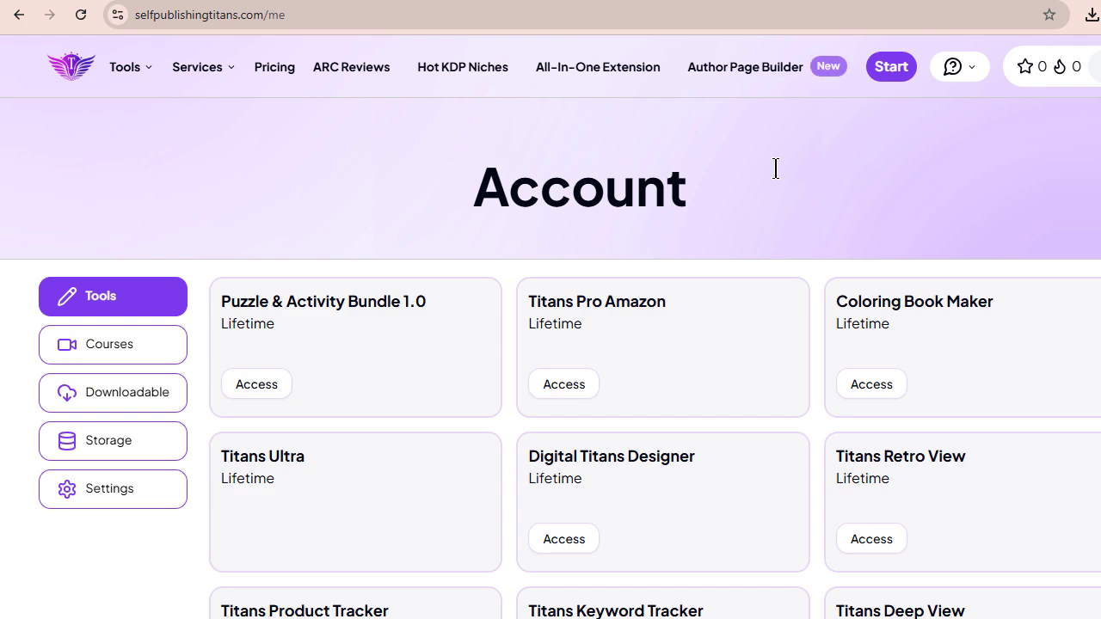
- Find Puzzle & Activity Bundle 4.0 among the account's lifetime tools and open it
scroll(766, 180, "down", 3)
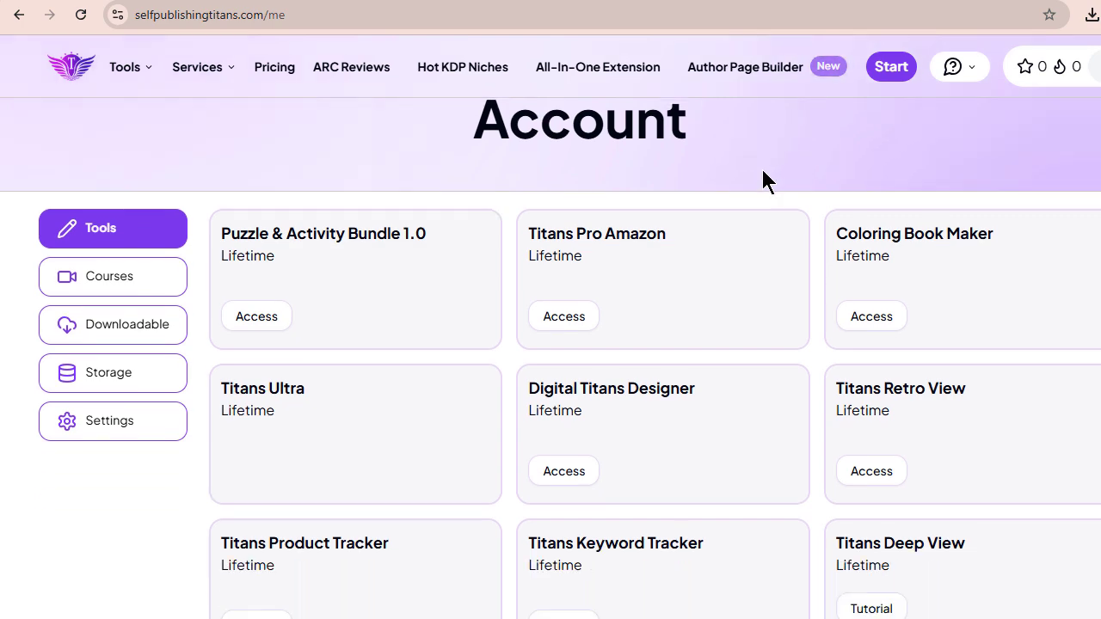
scroll(764, 181, "down", 12)
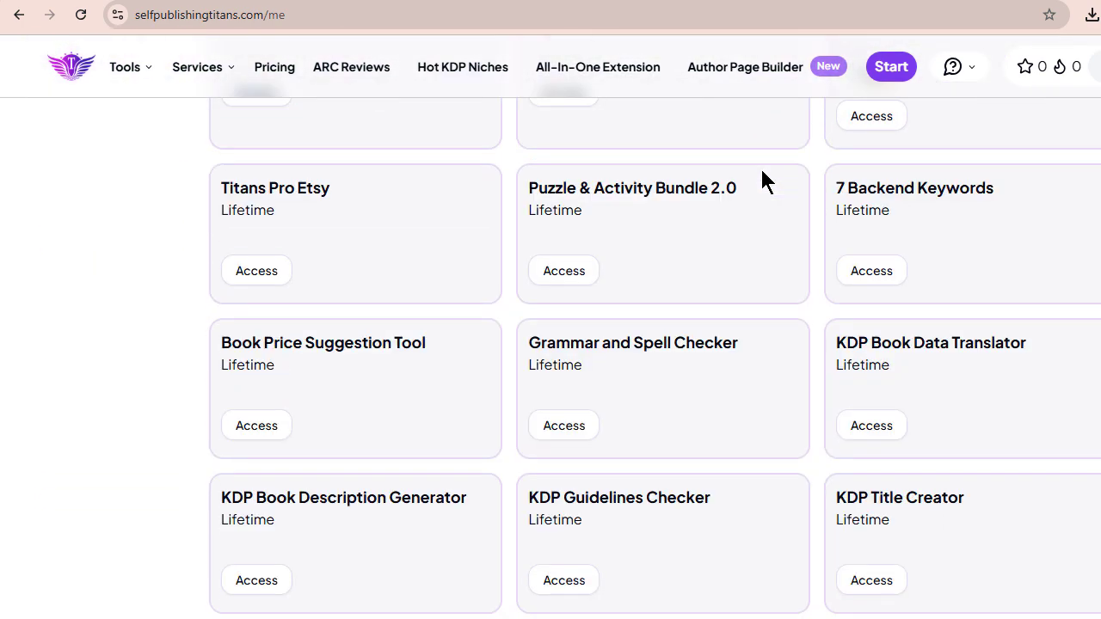
scroll(763, 180, "down", 3)
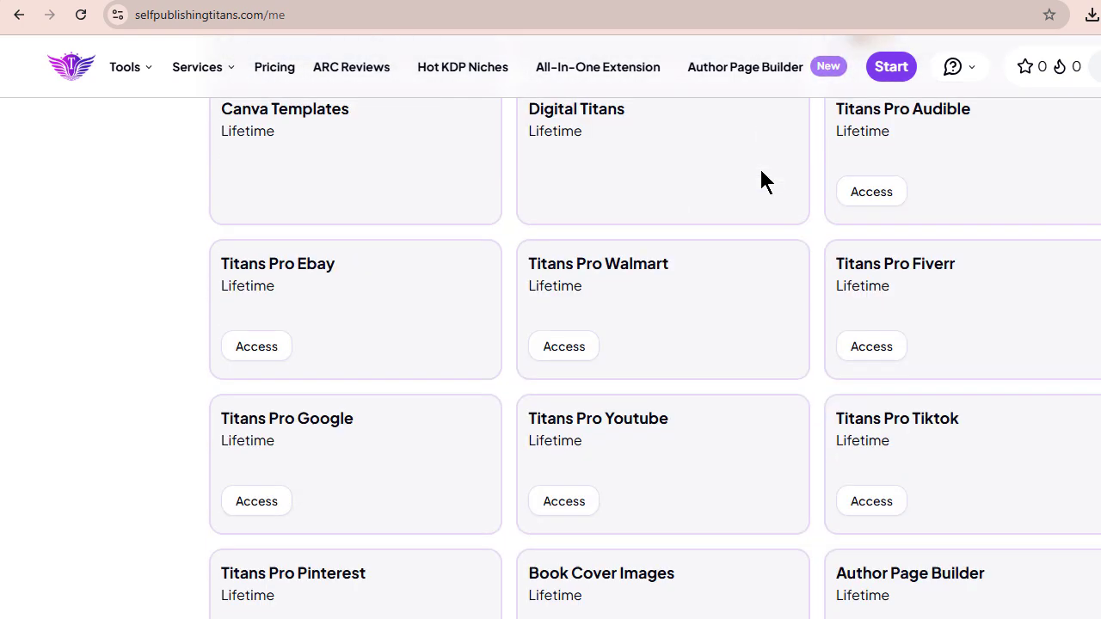
scroll(762, 177, "down", 5)
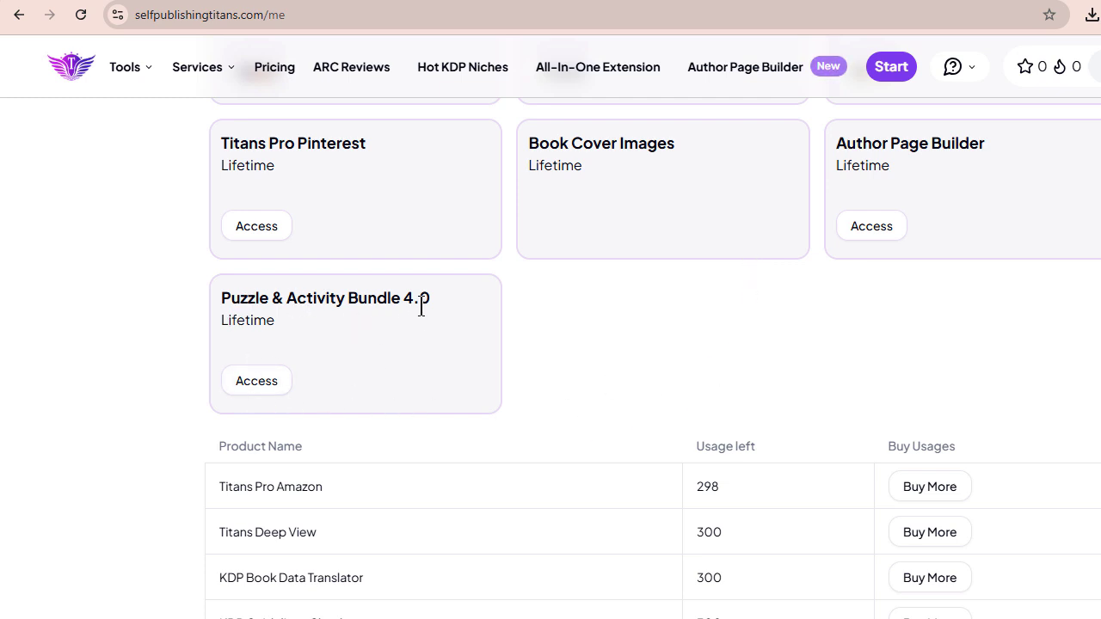
left_click(262, 387)
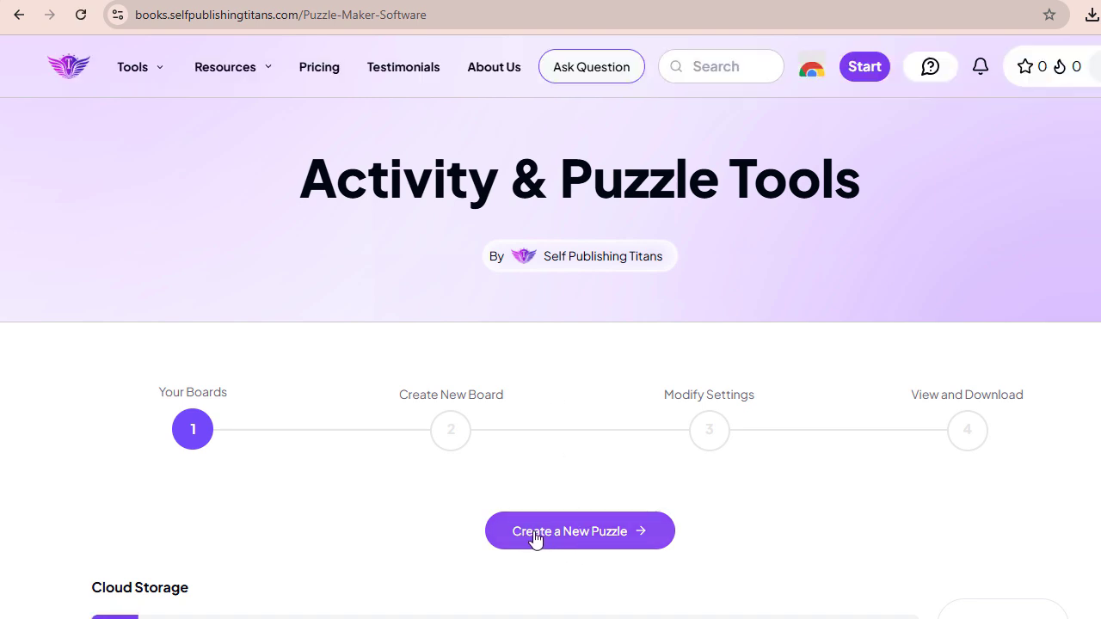
- Start a new puzzle and choose the Find & Seek board type
left_click(602, 539)
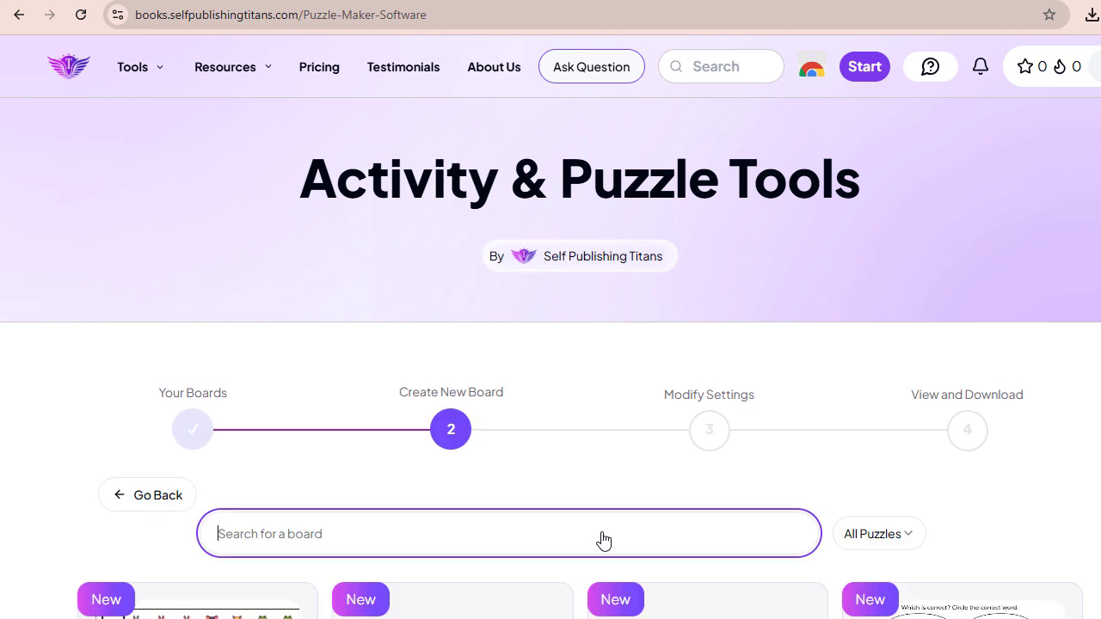
scroll(508, 511, "down", 2)
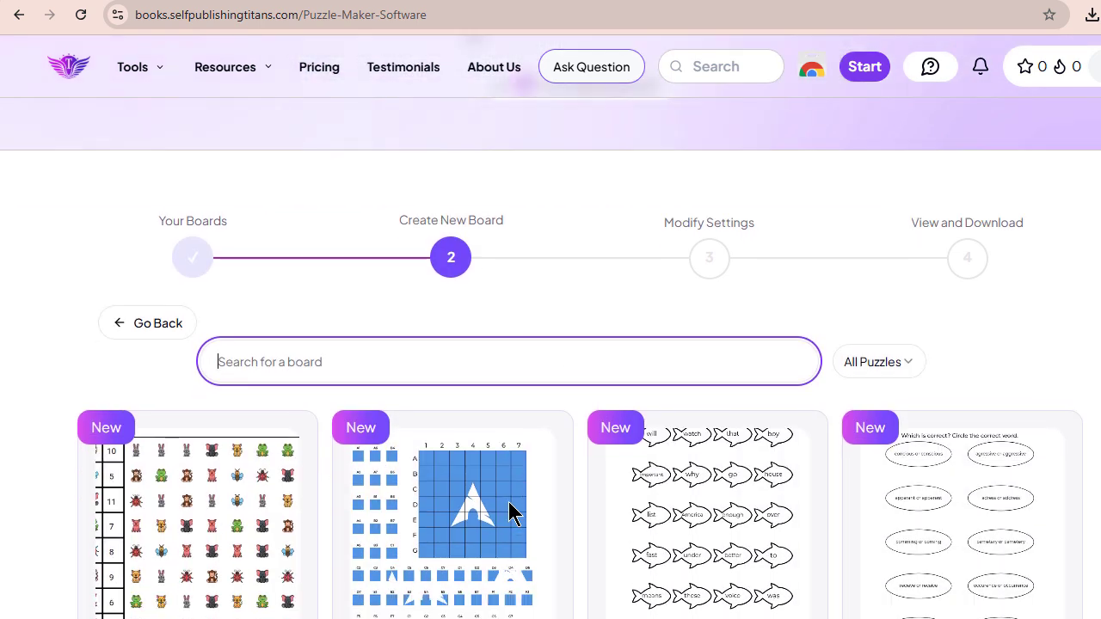
scroll(510, 513, "down", 2)
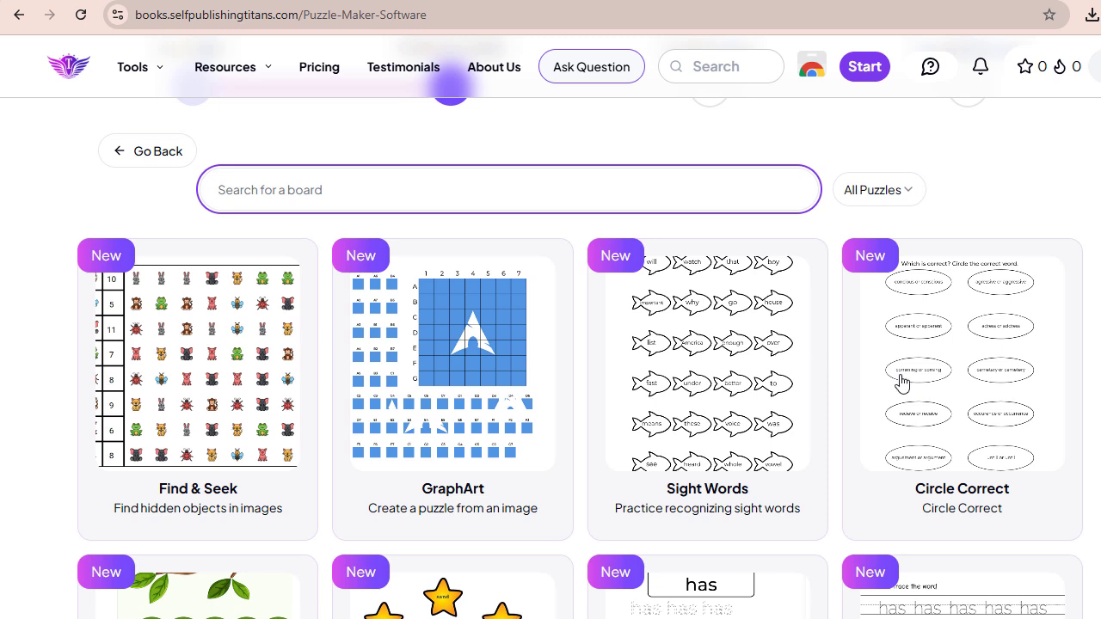
scroll(205, 368, "up", 1)
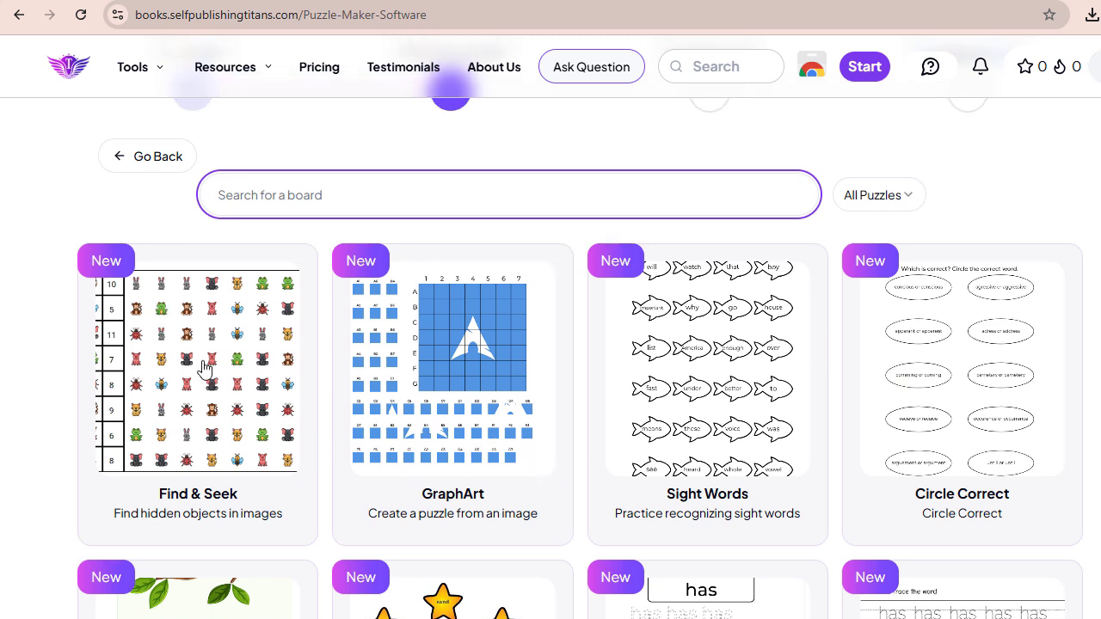
scroll(249, 359, "up", 2)
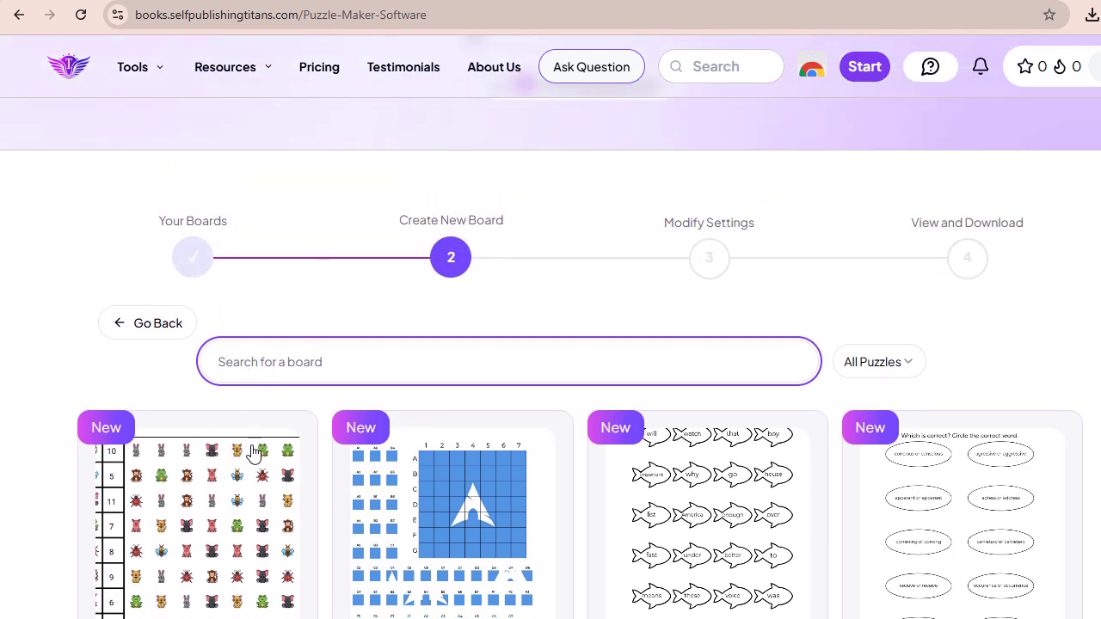
scroll(253, 450, "down", 1)
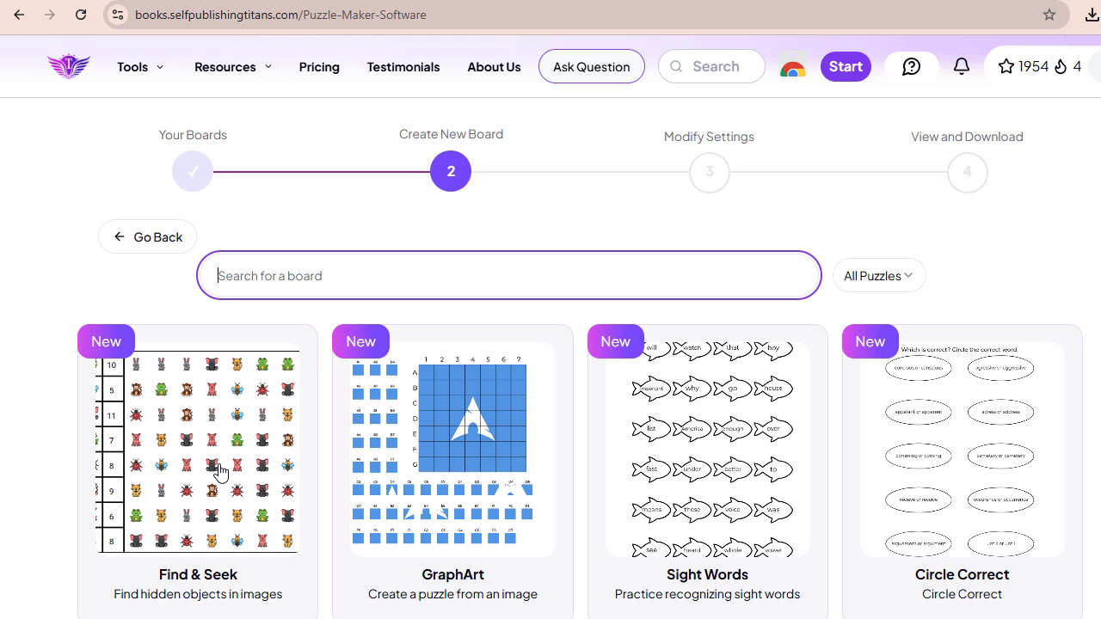
left_click(221, 471)
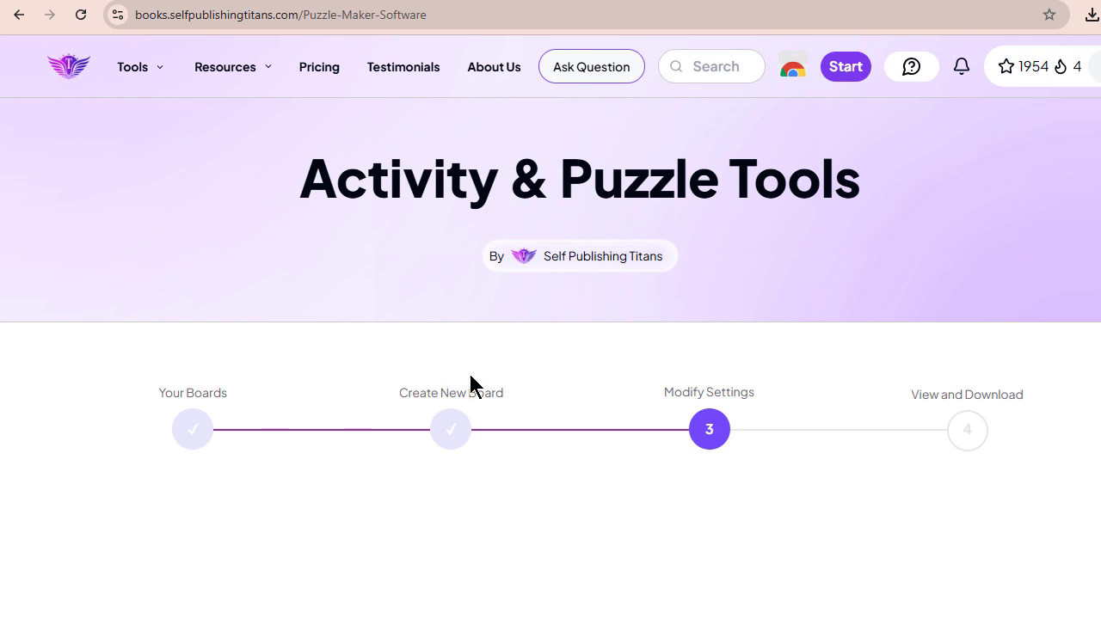
- Examine the Find & Seek customization settings and the sample board, including its solution view
scroll(470, 386, "down", 3)
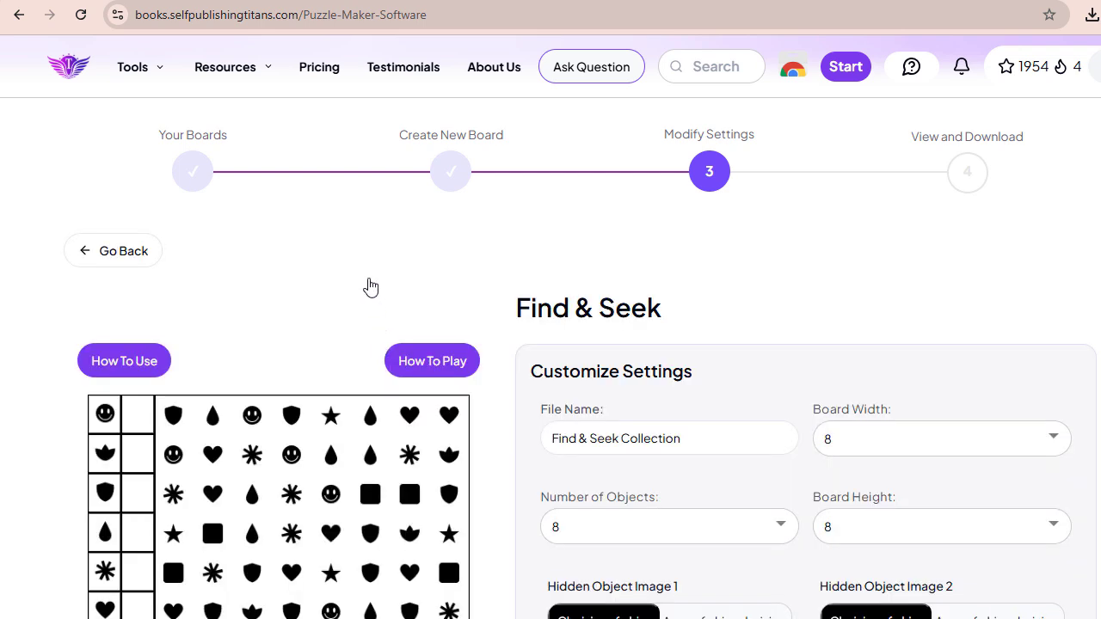
scroll(370, 286, "down", 1)
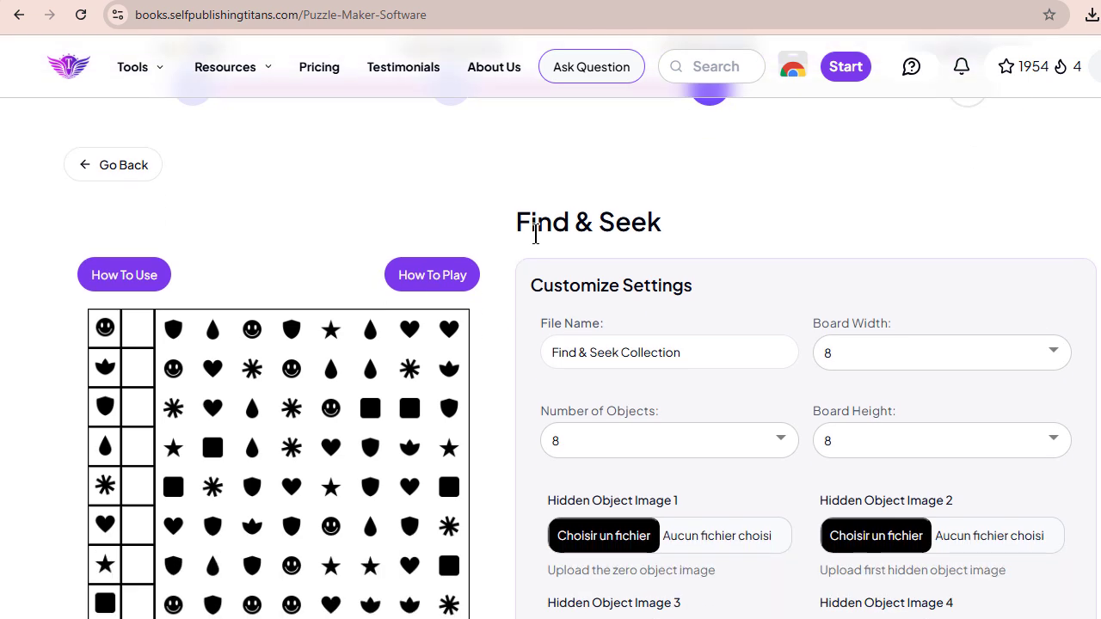
left_click_drag(517, 218, 688, 227)
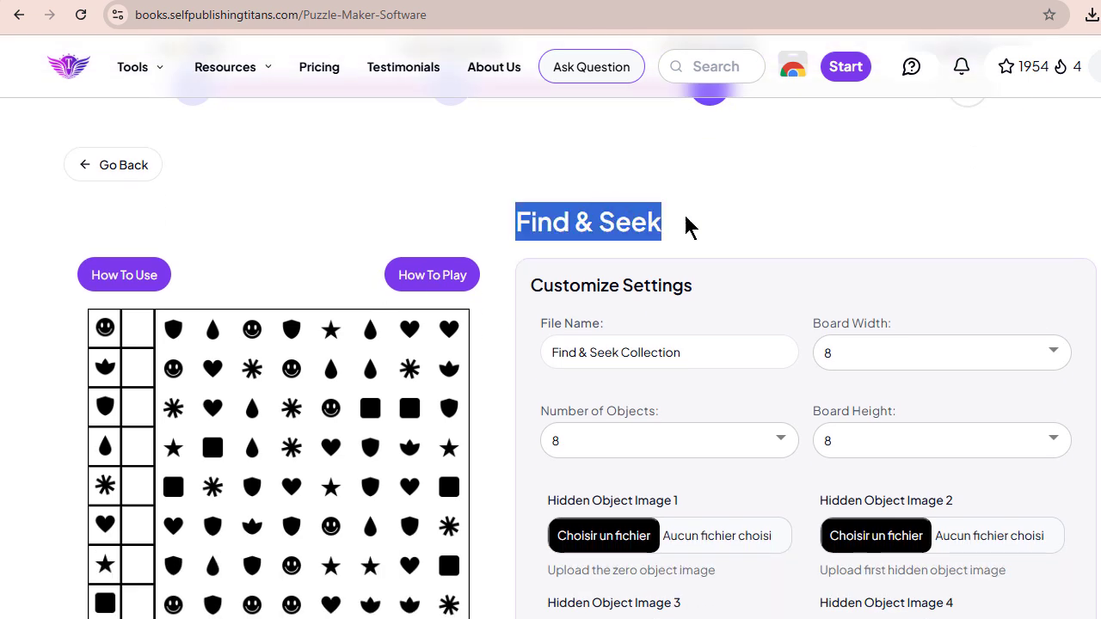
scroll(708, 229, "down", 1)
scroll(708, 229, "up", 2)
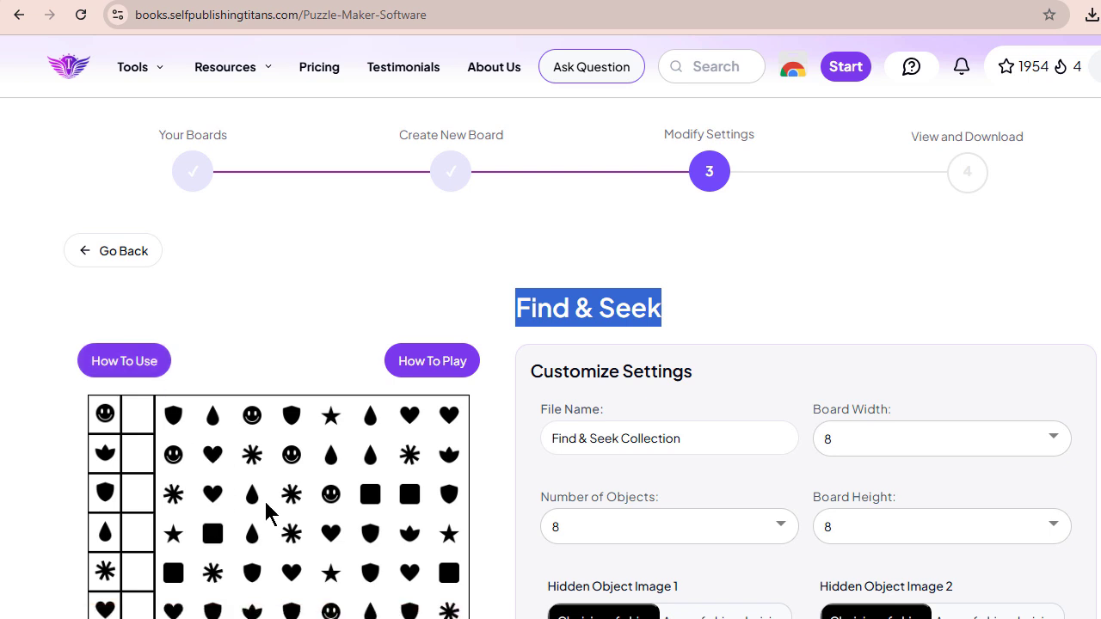
scroll(752, 411, "down", 2)
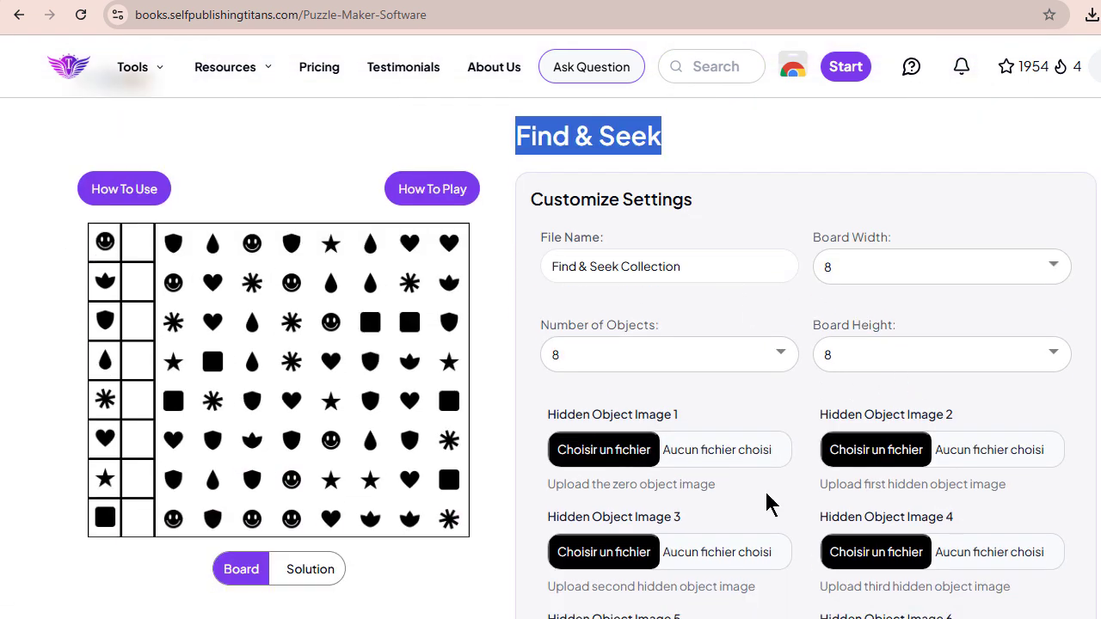
scroll(427, 520, "up", 2)
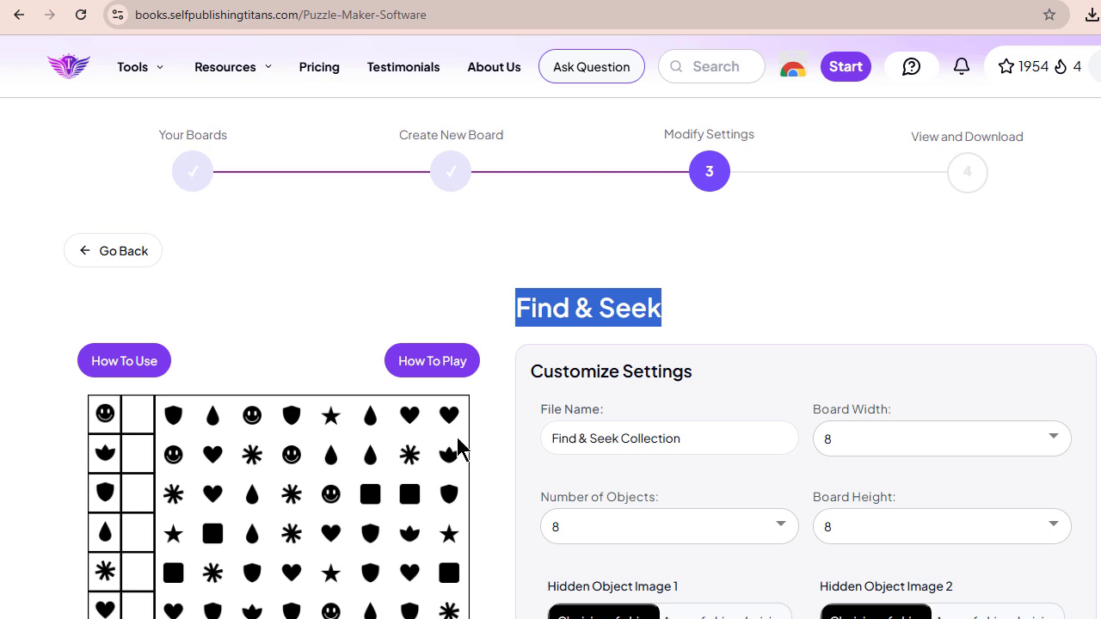
scroll(484, 360, "down", 2)
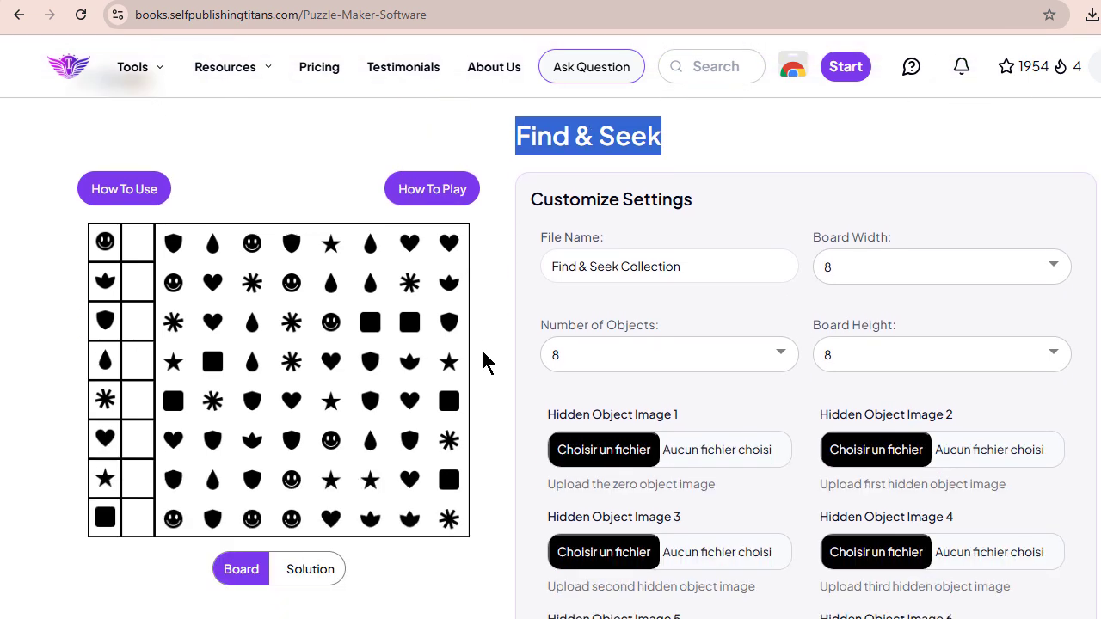
left_click(494, 419)
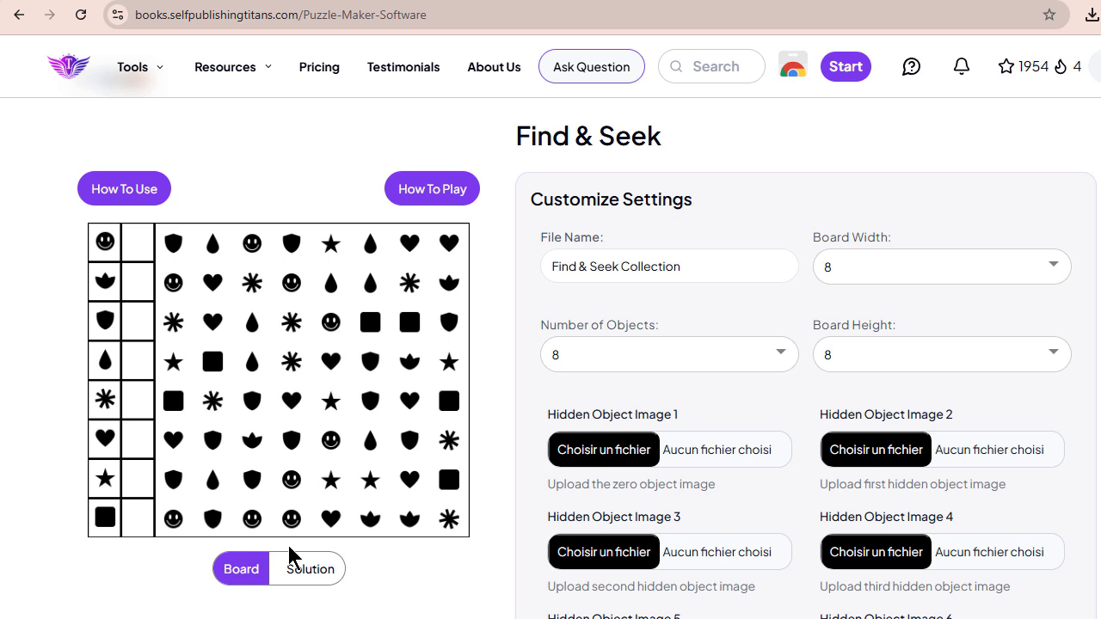
left_click(300, 578)
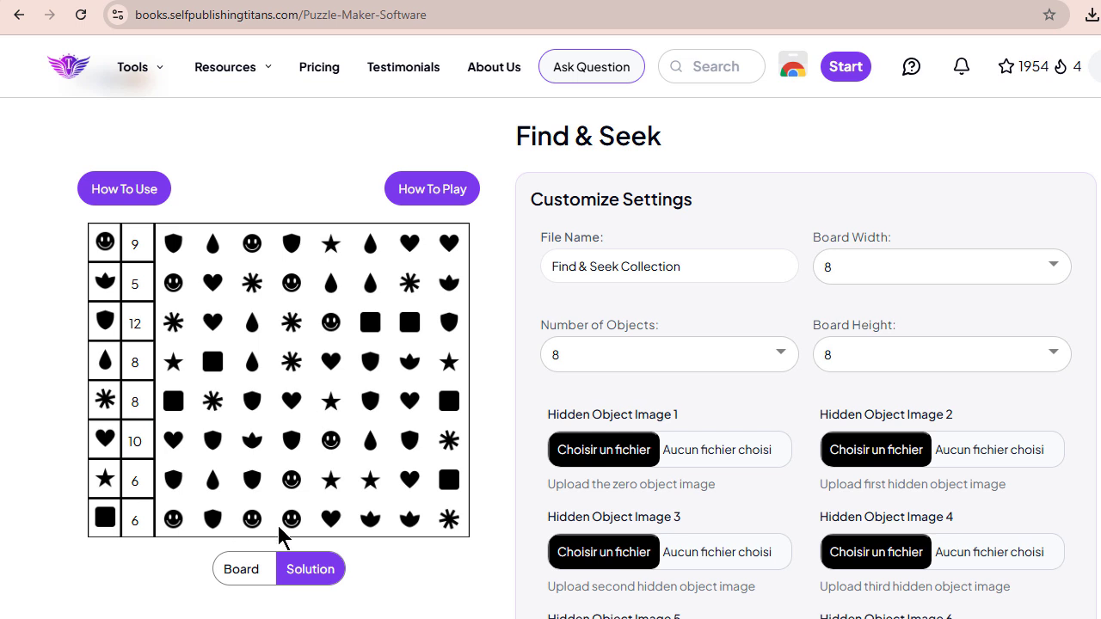
- Switch to Creative Fabrica and examine the capybara clipart page, the clipart search results and the subscription extension offer
left_click(261, 1)
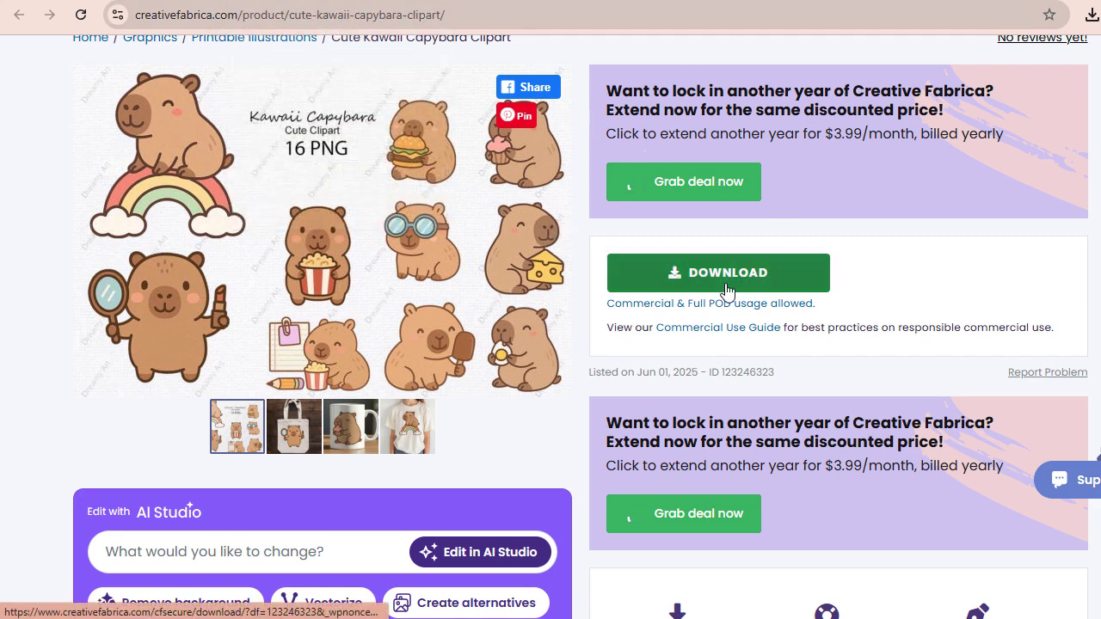
left_click(352, 1)
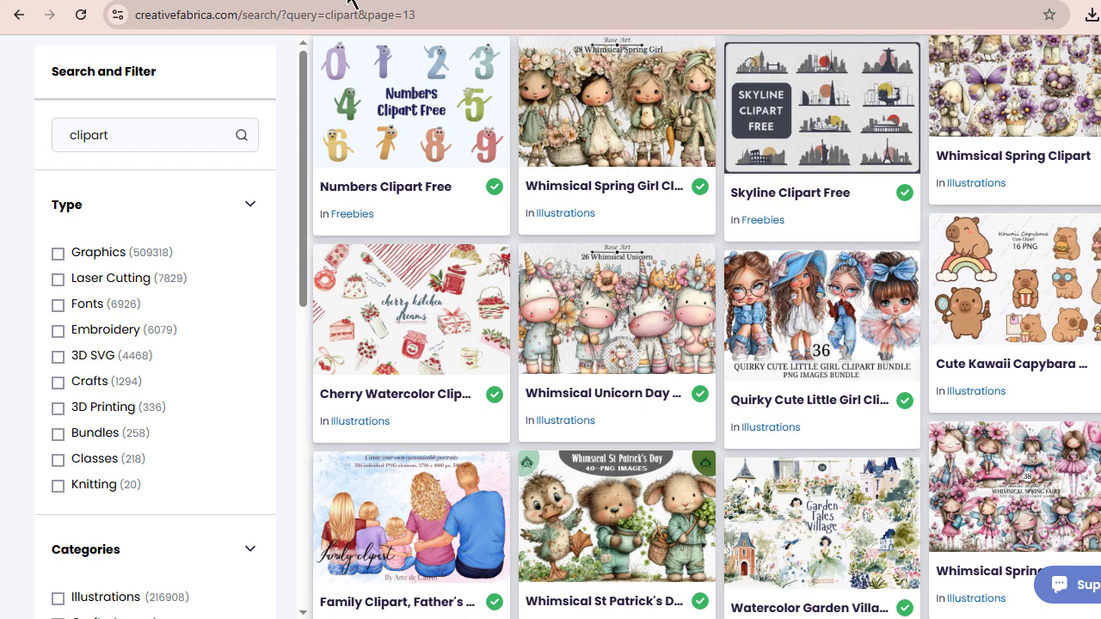
scroll(722, 258, "up", 8)
scroll(721, 279, "up", 14)
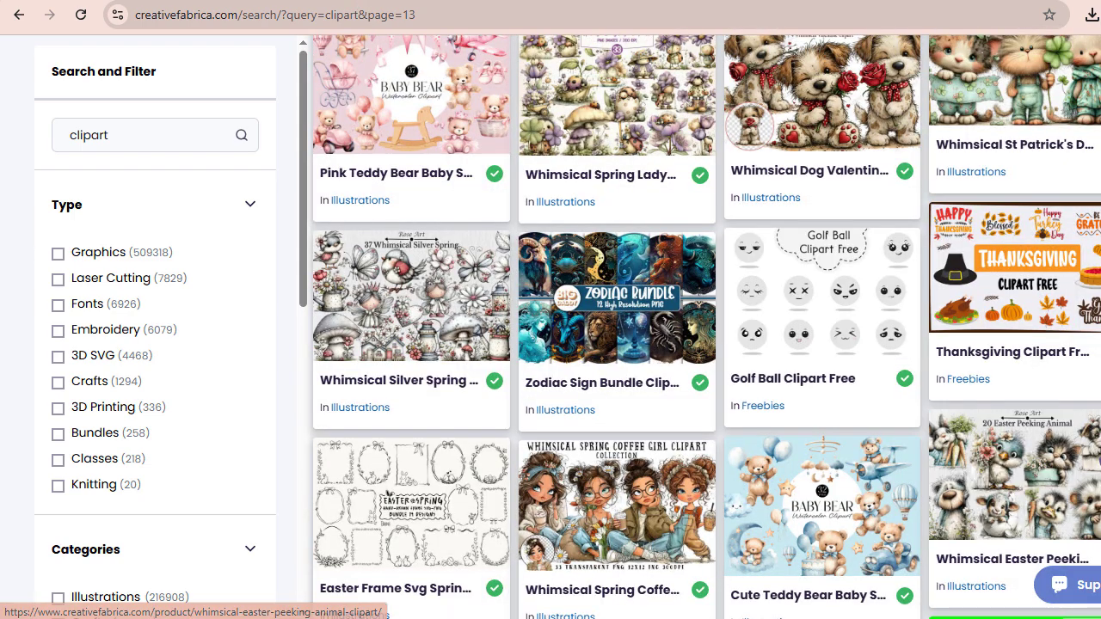
scroll(1033, 439, "up", 3)
scroll(705, 326, "up", 10)
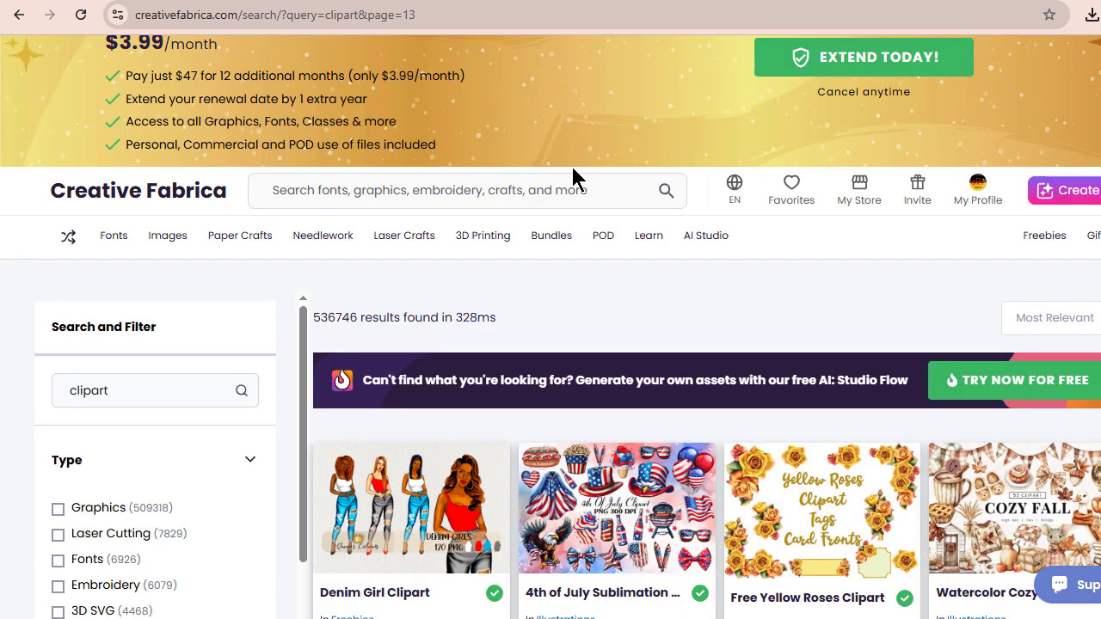
scroll(422, 141, "up", 1)
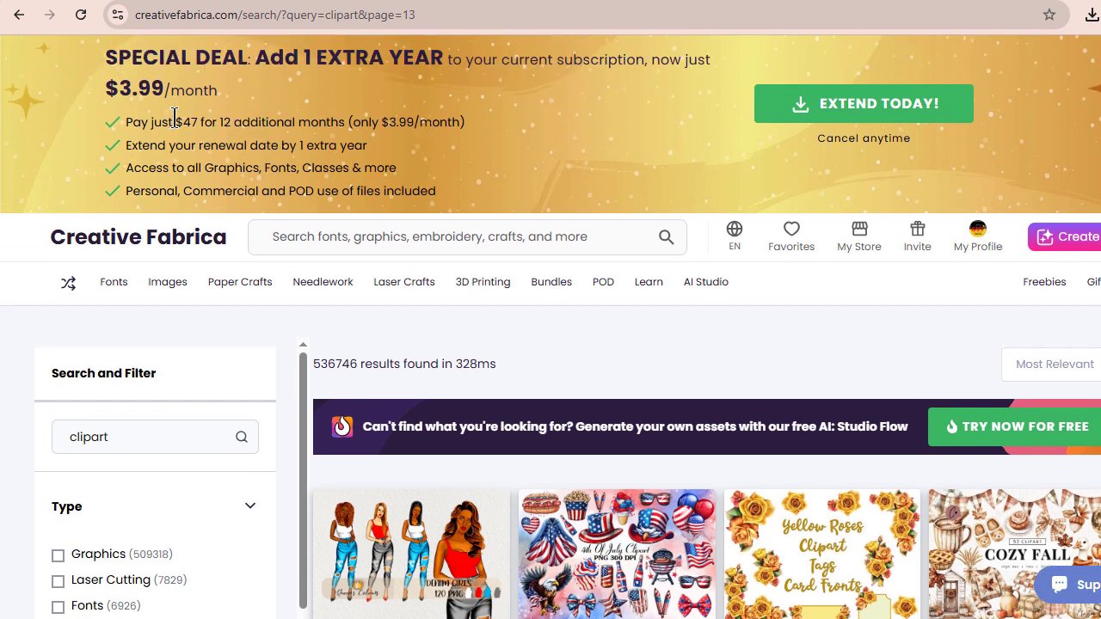
left_click_drag(175, 122, 469, 123)
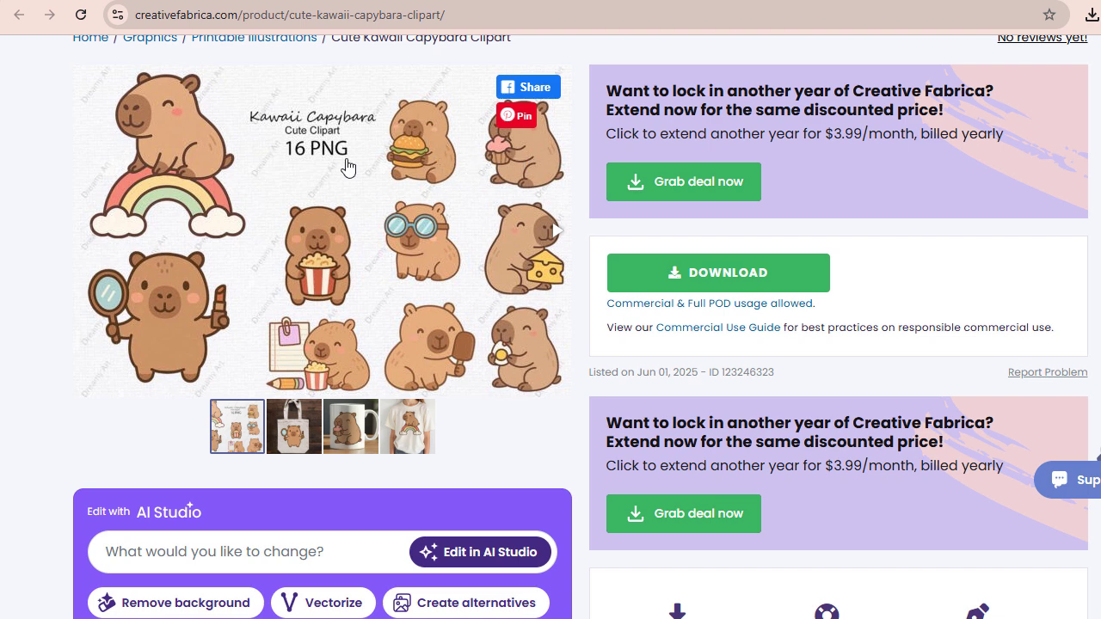
- Download the Cute Kawaii Capybara Clipart pack and return to the Find & Seek settings at the hidden object image uploads
left_click(725, 278)
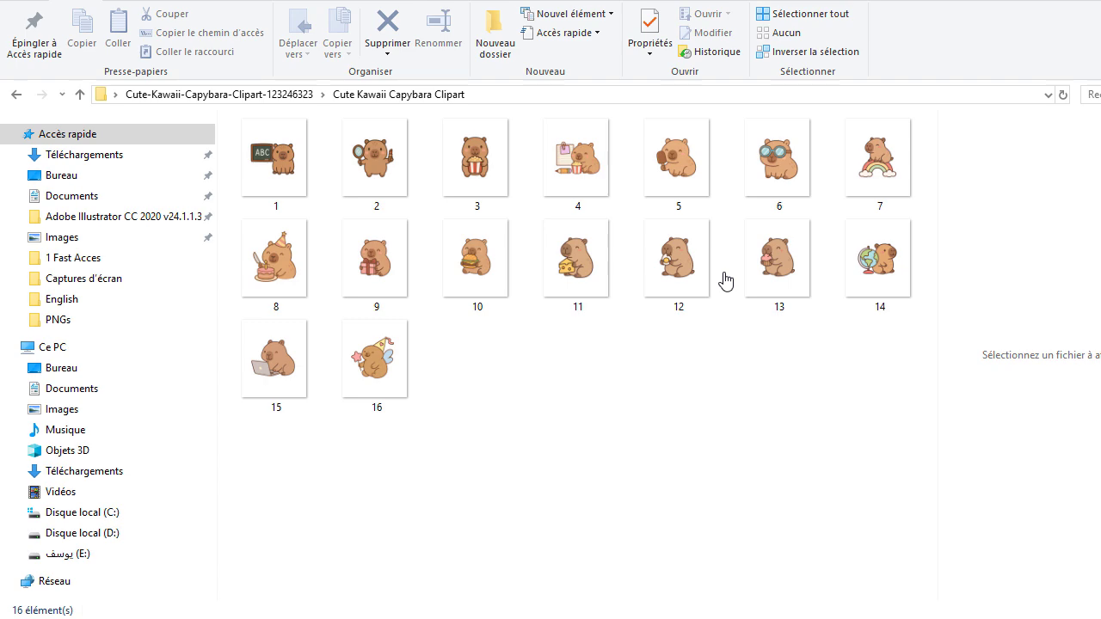
key("alt+Tab")
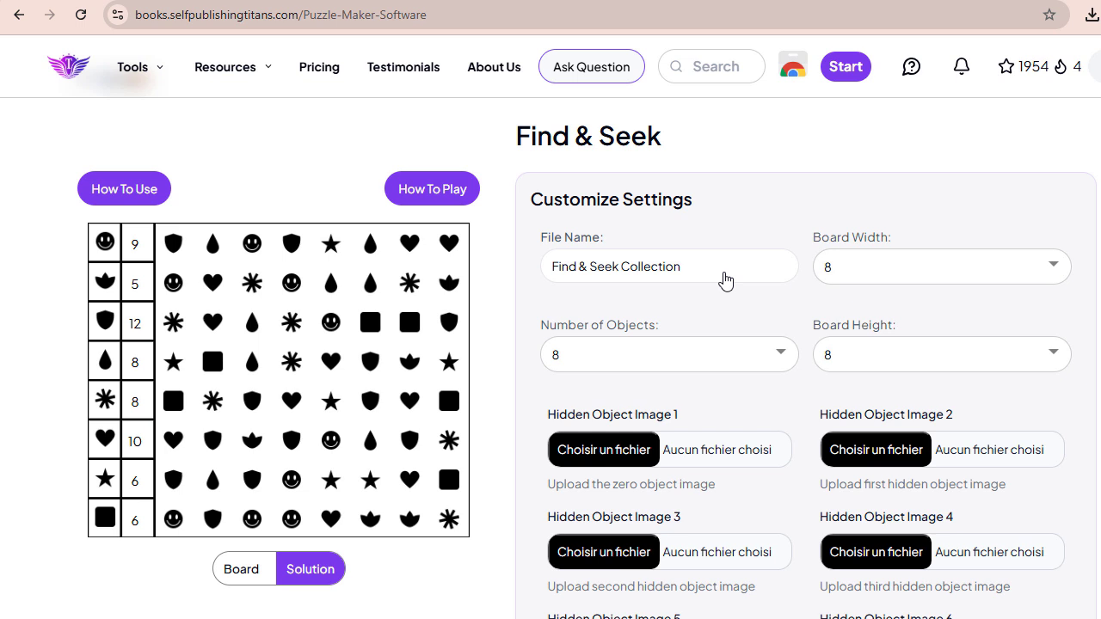
scroll(725, 280, "down", 1)
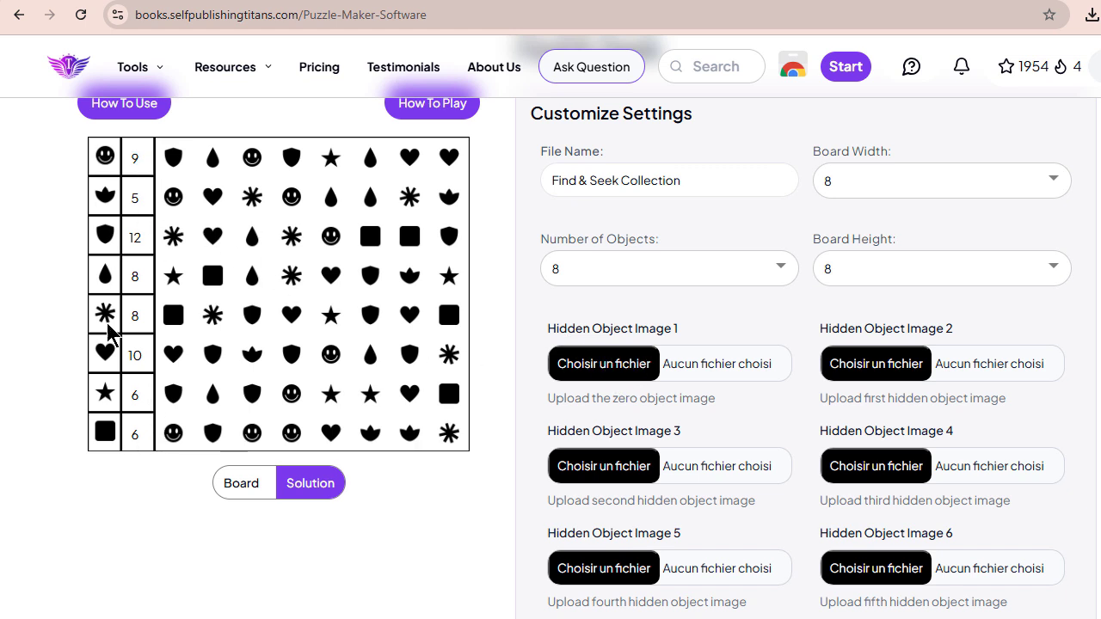
scroll(759, 398, "down", 5)
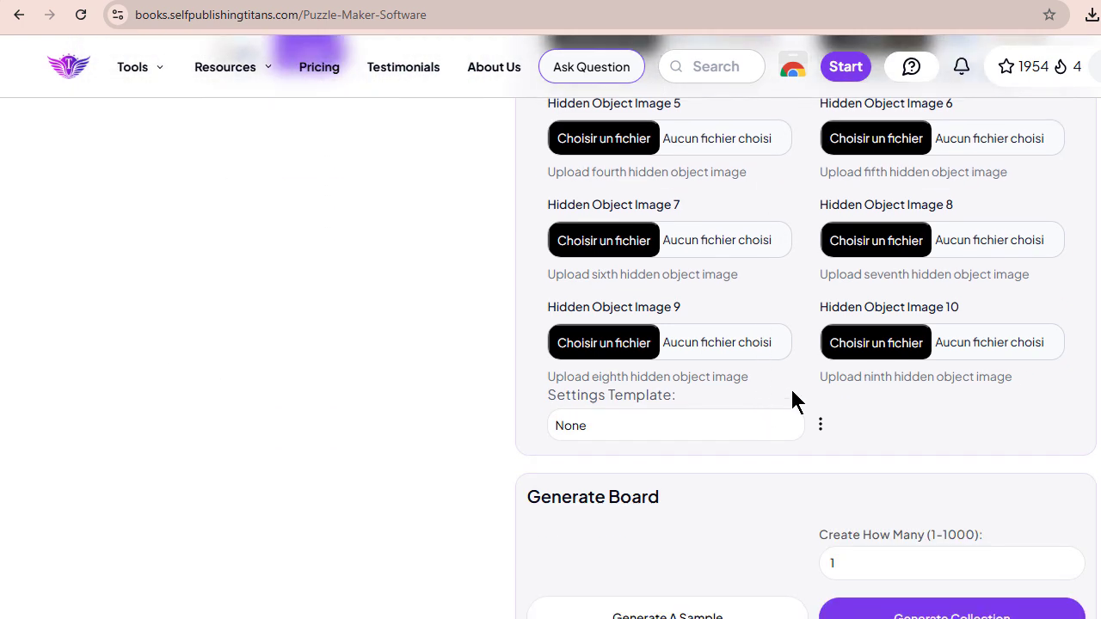
- Upload the capybara images 1.png through 8.png as hidden object images 1 to 8, in matching order
scroll(953, 357, "up", 7)
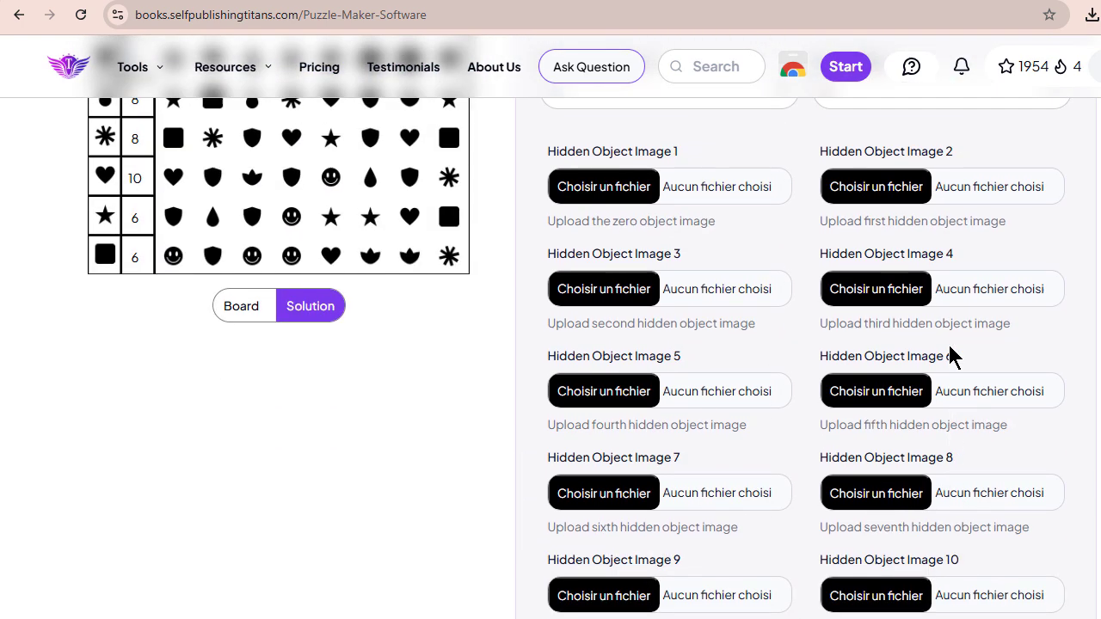
scroll(953, 357, "down", 3)
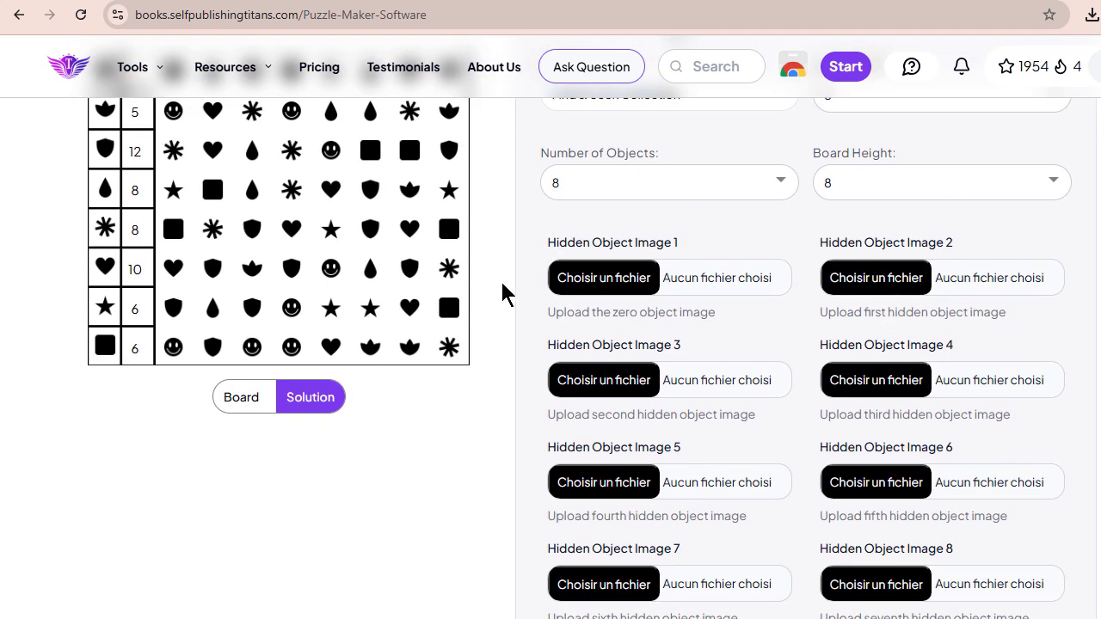
left_click(603, 278)
left_click(350, 95)
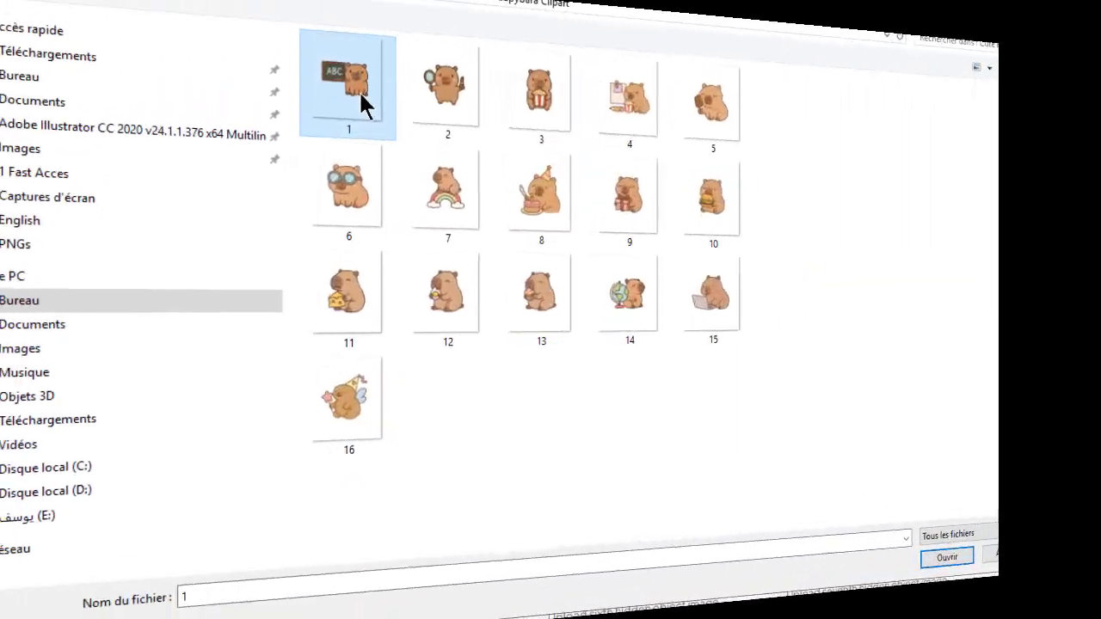
left_click(1006, 593)
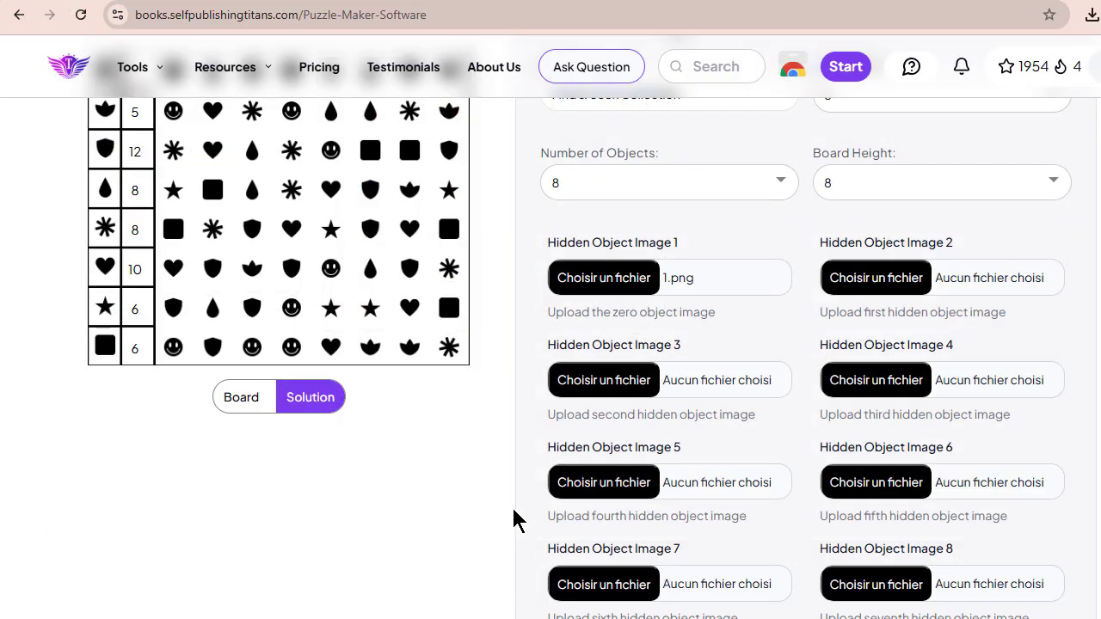
left_click(878, 281)
left_click(441, 110)
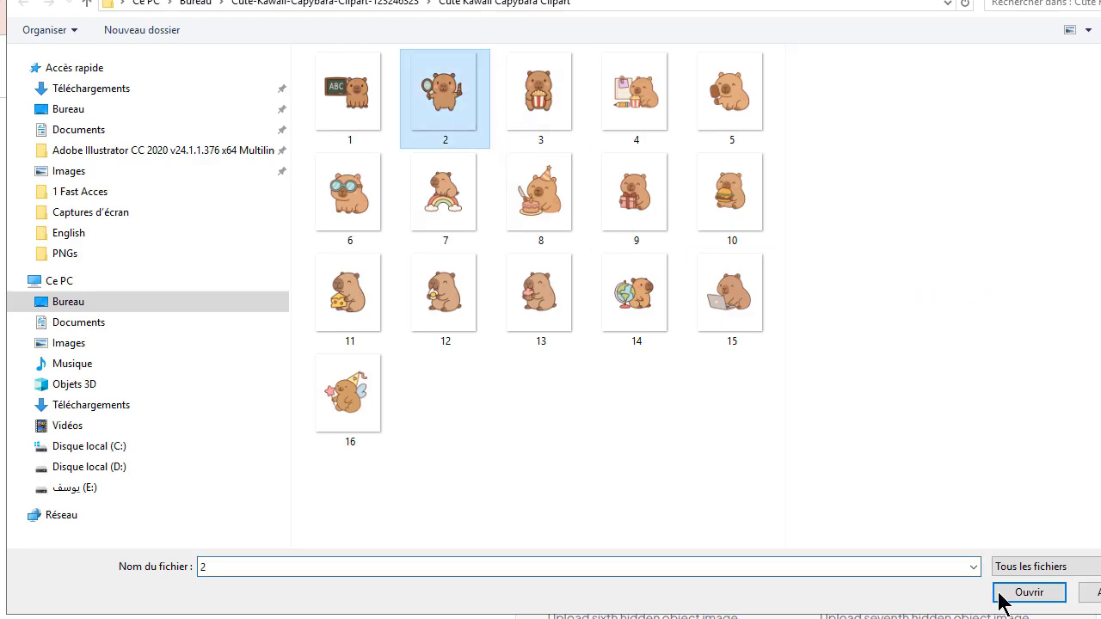
left_click(1031, 597)
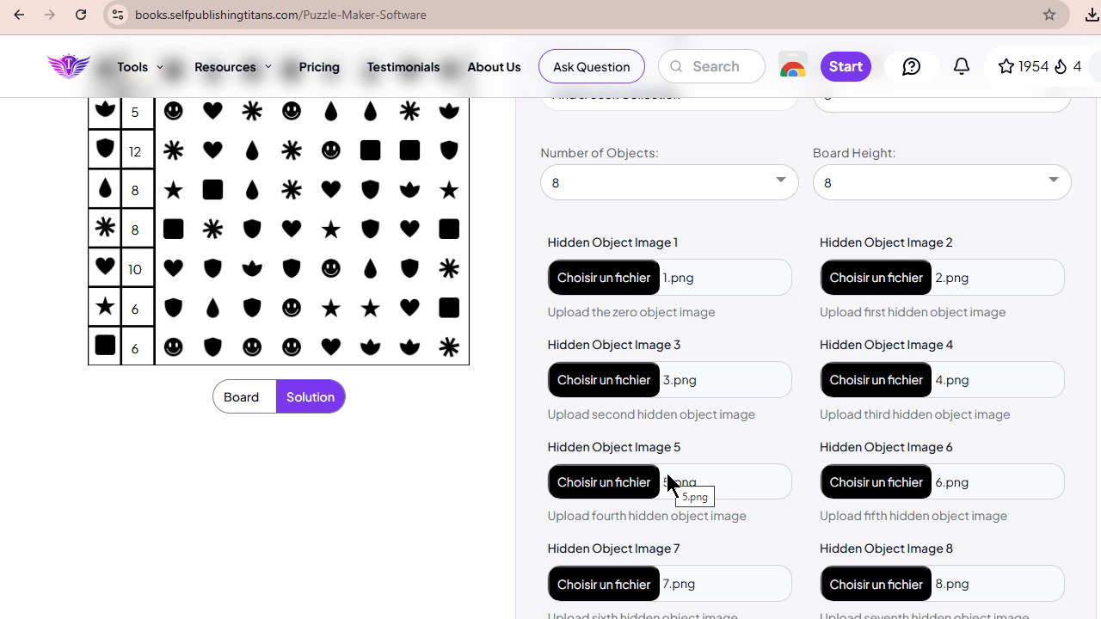
- Replace the puzzle's file name with "chercher et trouver 1"
scroll(774, 349, "up", 2)
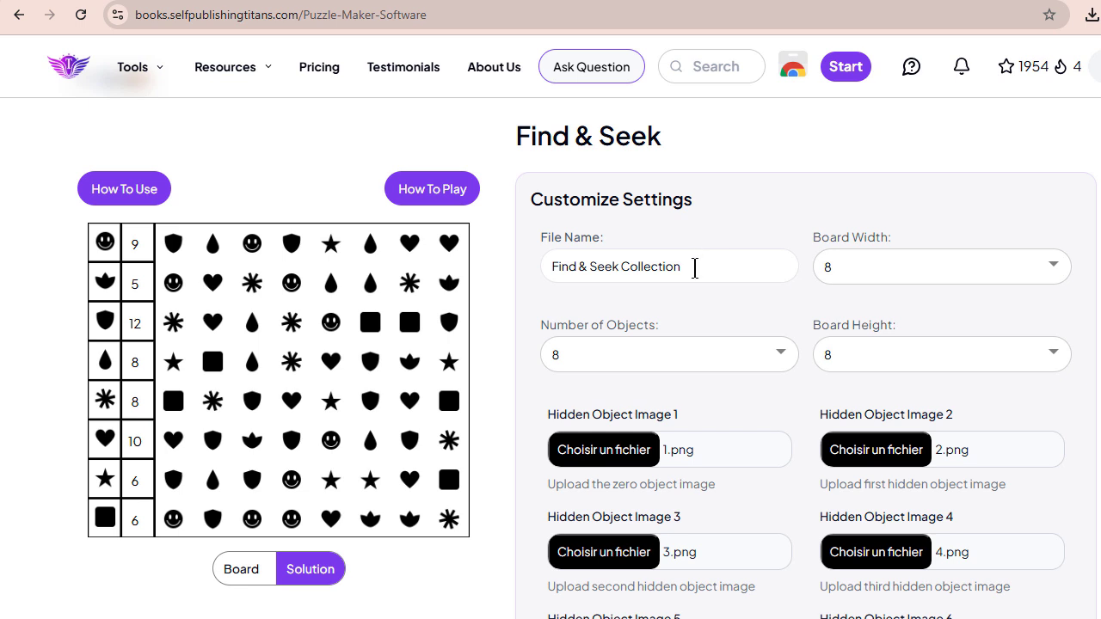
left_click_drag(695, 267, 541, 267)
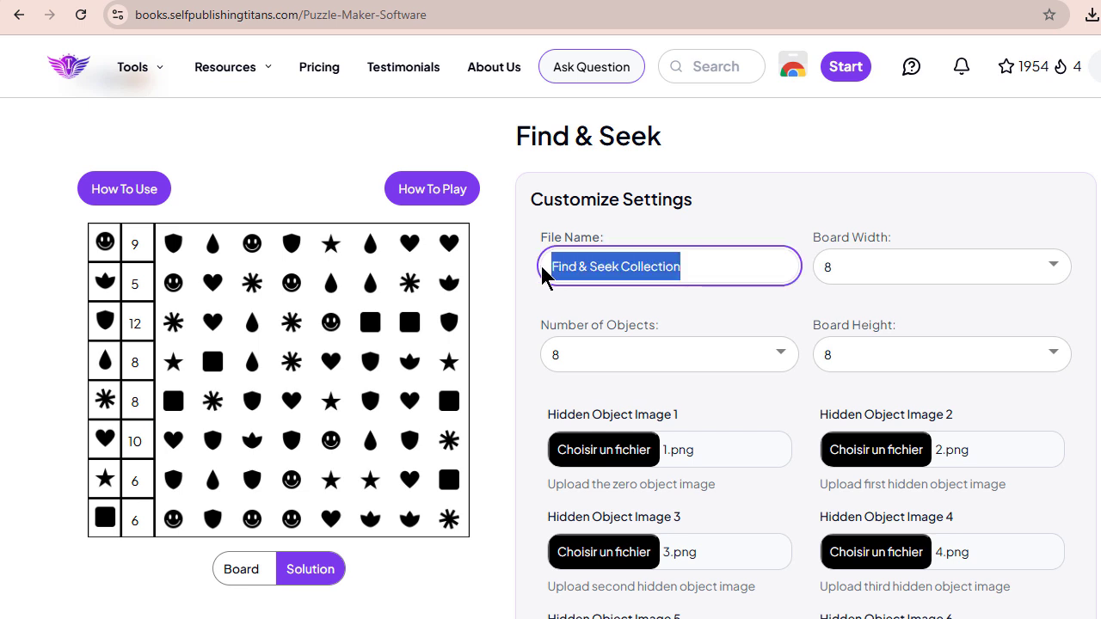
type("chercher et trouver 1")
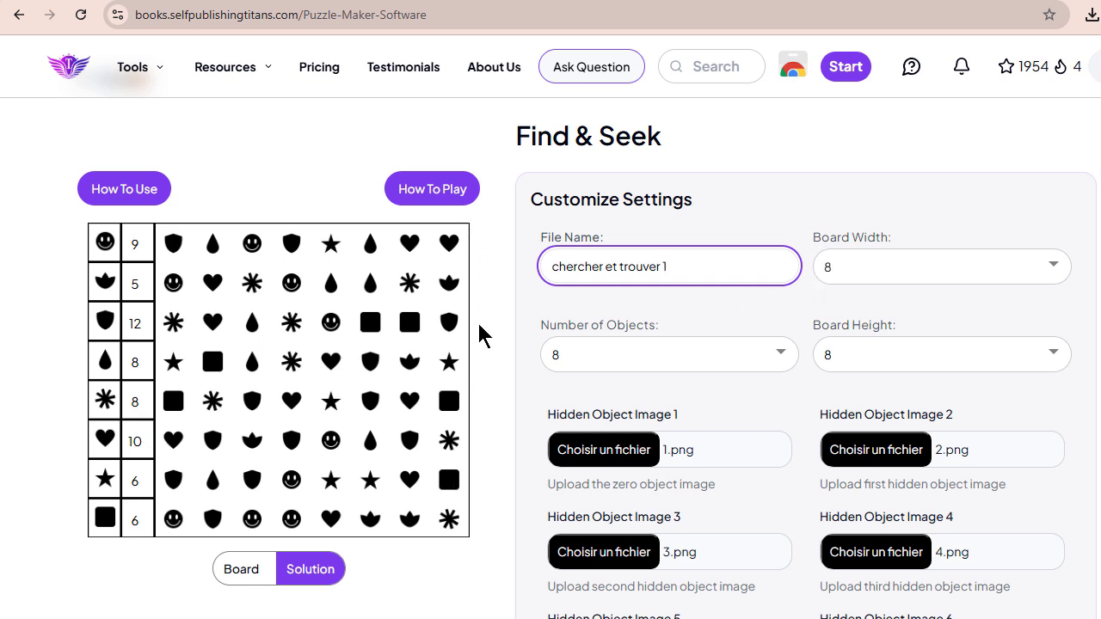
- Examine the available choices for board width, board height and number of objects, leaving each selection as it is
left_click(1055, 266)
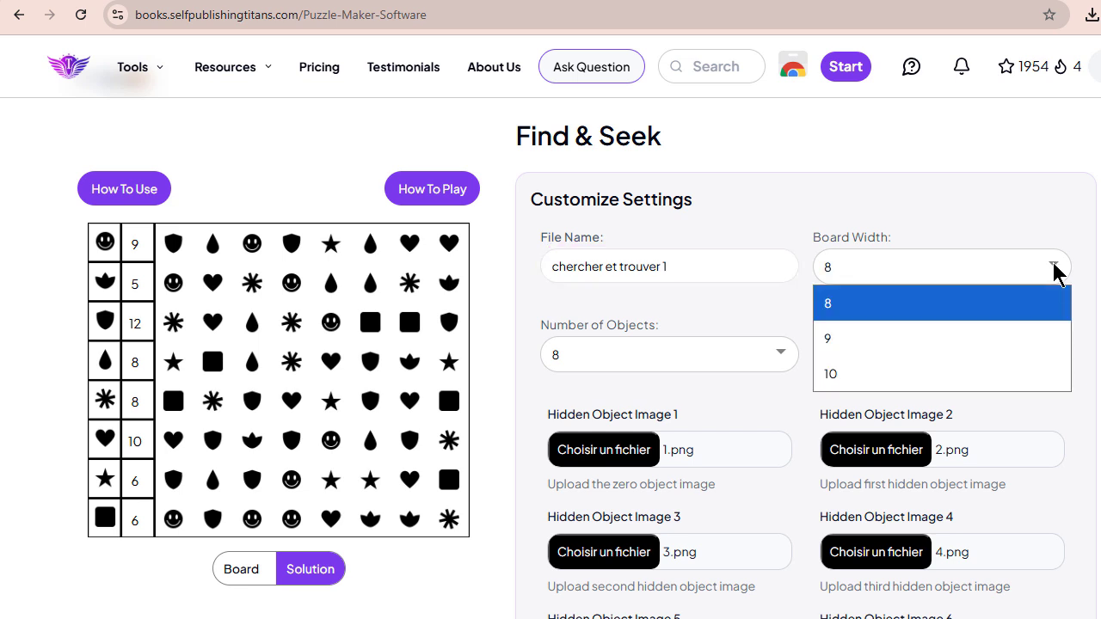
left_click(1055, 267)
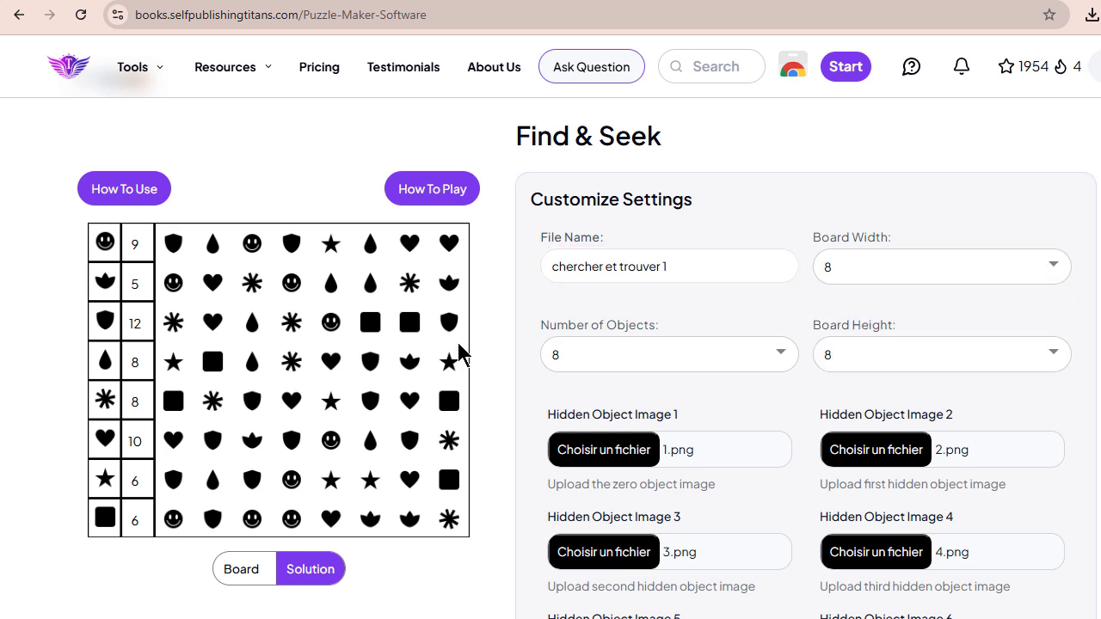
left_click(780, 354)
left_click(780, 355)
left_click(1057, 352)
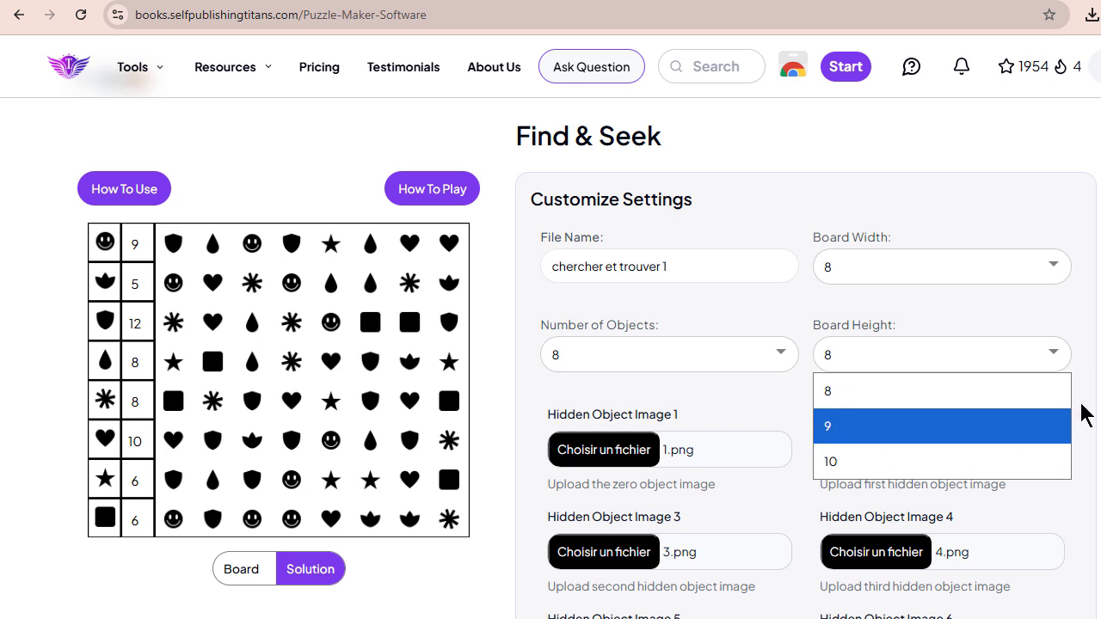
left_click(725, 400)
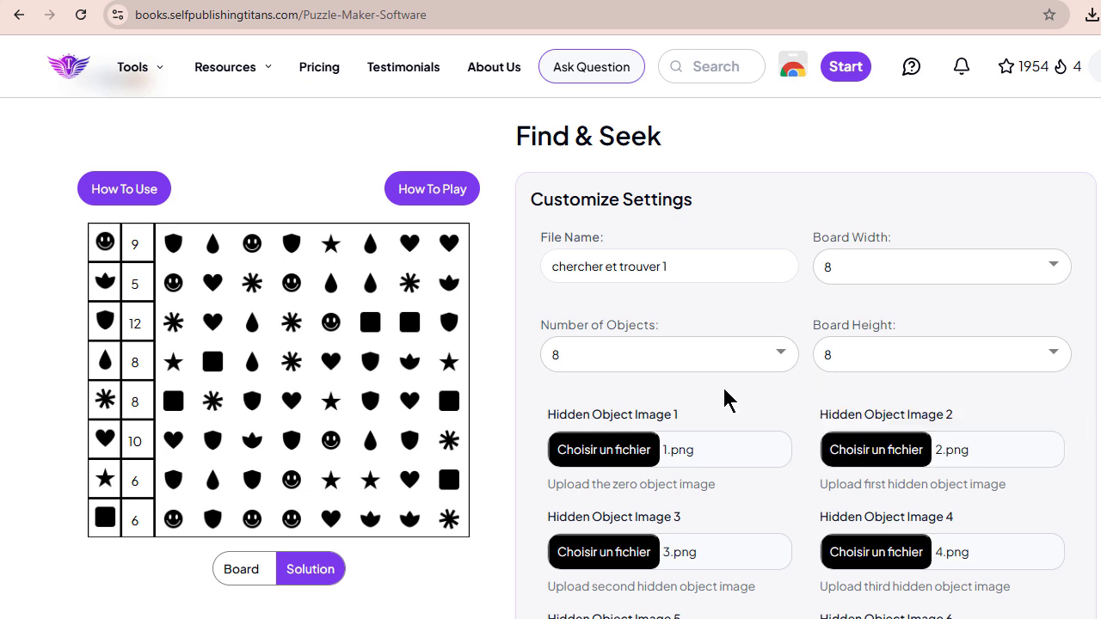
left_click(780, 357)
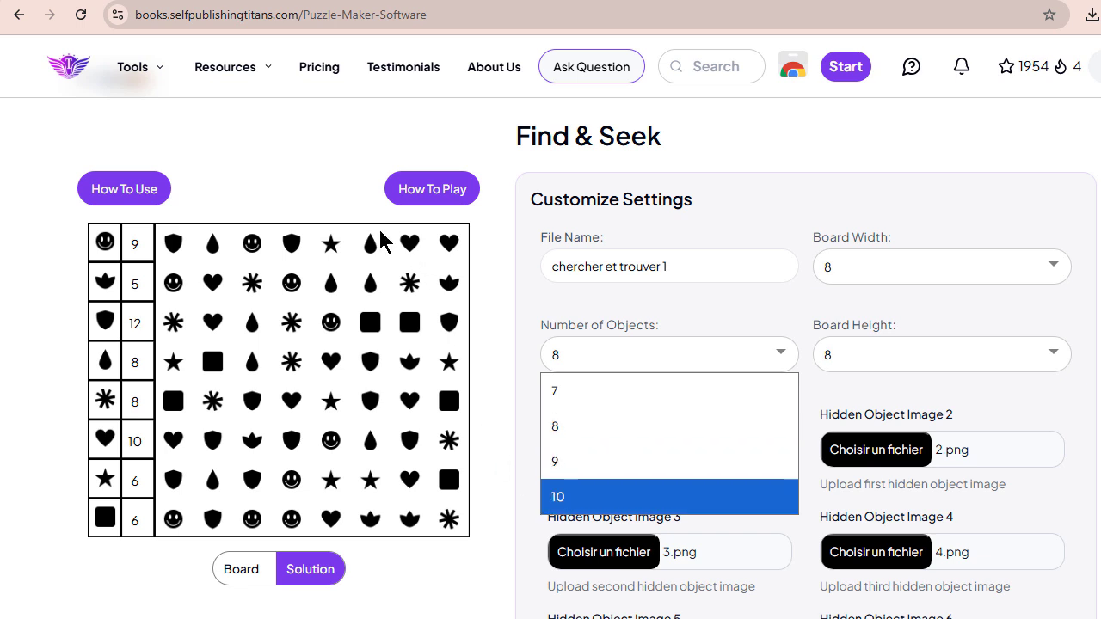
left_click(497, 375)
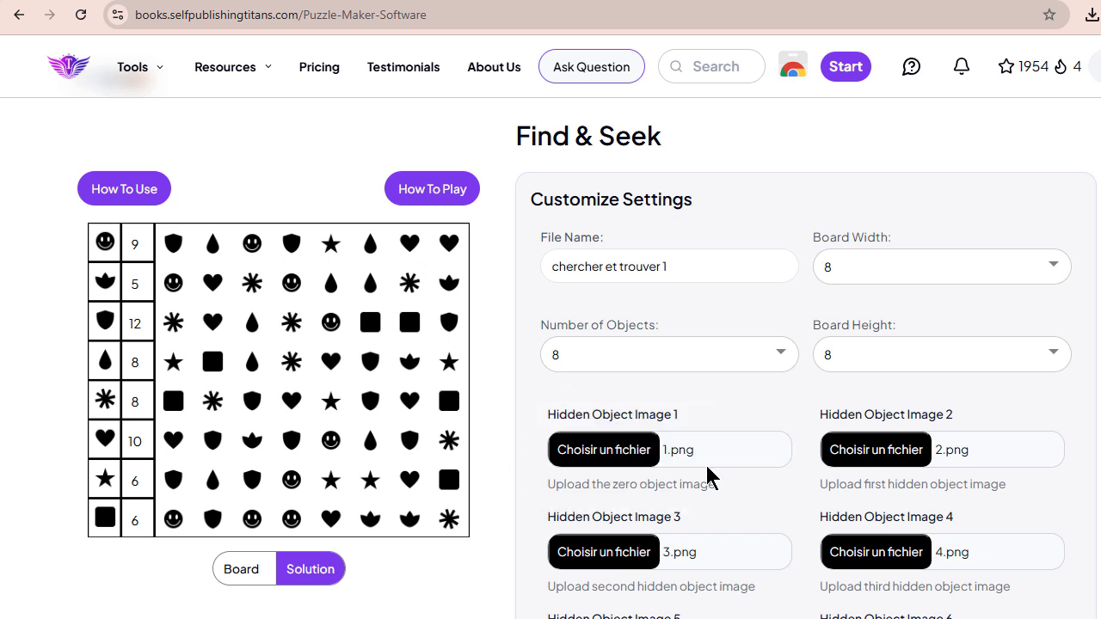
- Check the uploaded hidden object images against the number of objects and generate a sample board
scroll(706, 467, "down", 1)
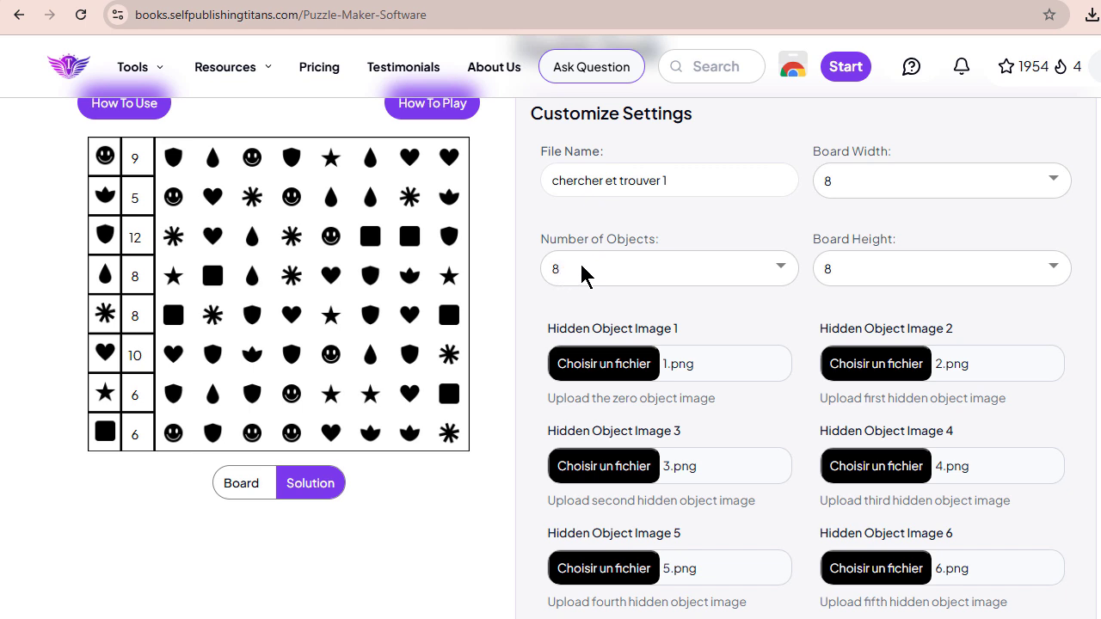
scroll(914, 509, "down", 1)
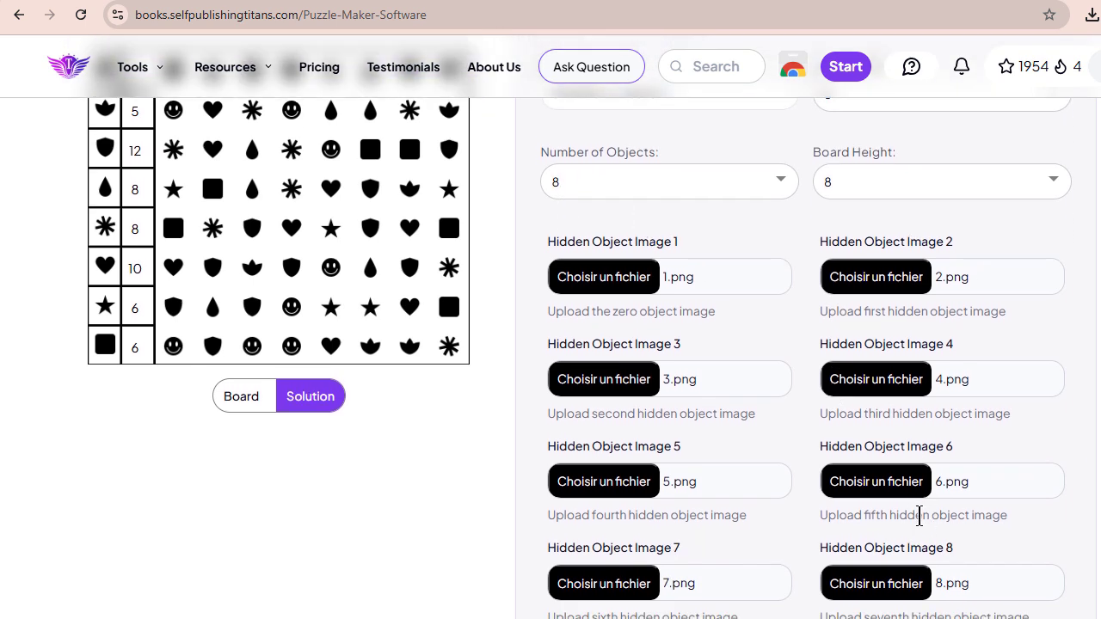
scroll(918, 511, "down", 1)
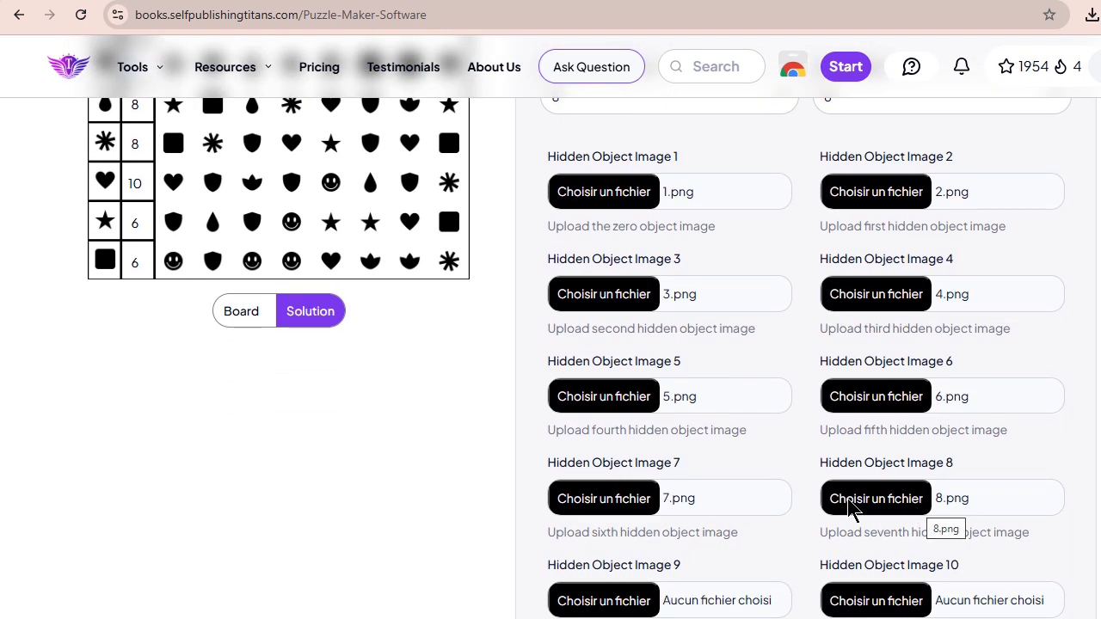
scroll(663, 211, "up", 1)
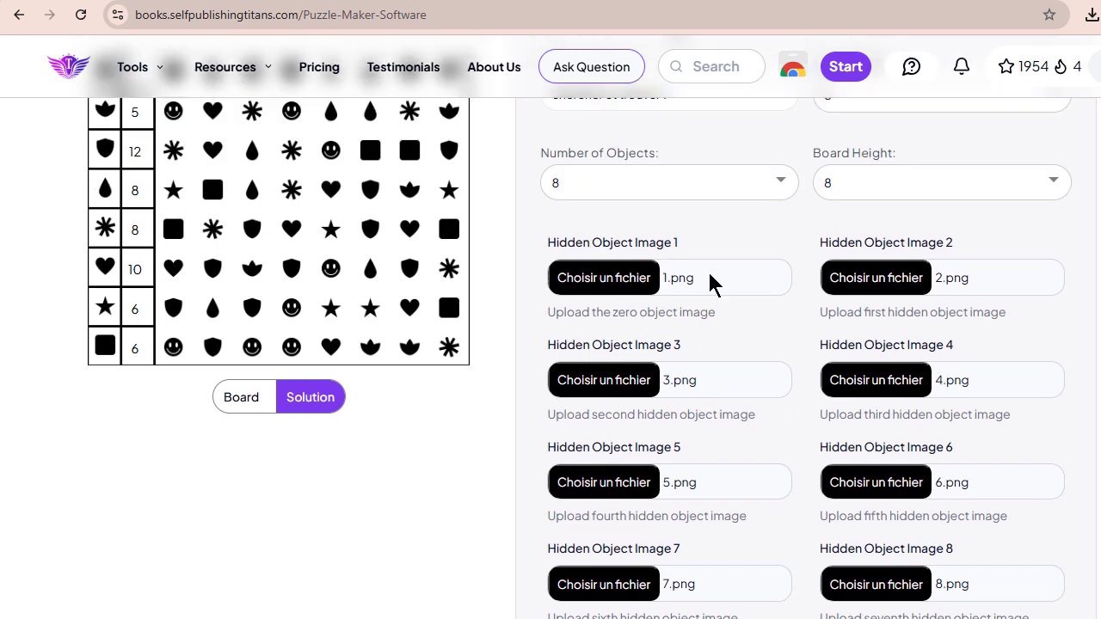
scroll(595, 286, "down", 1)
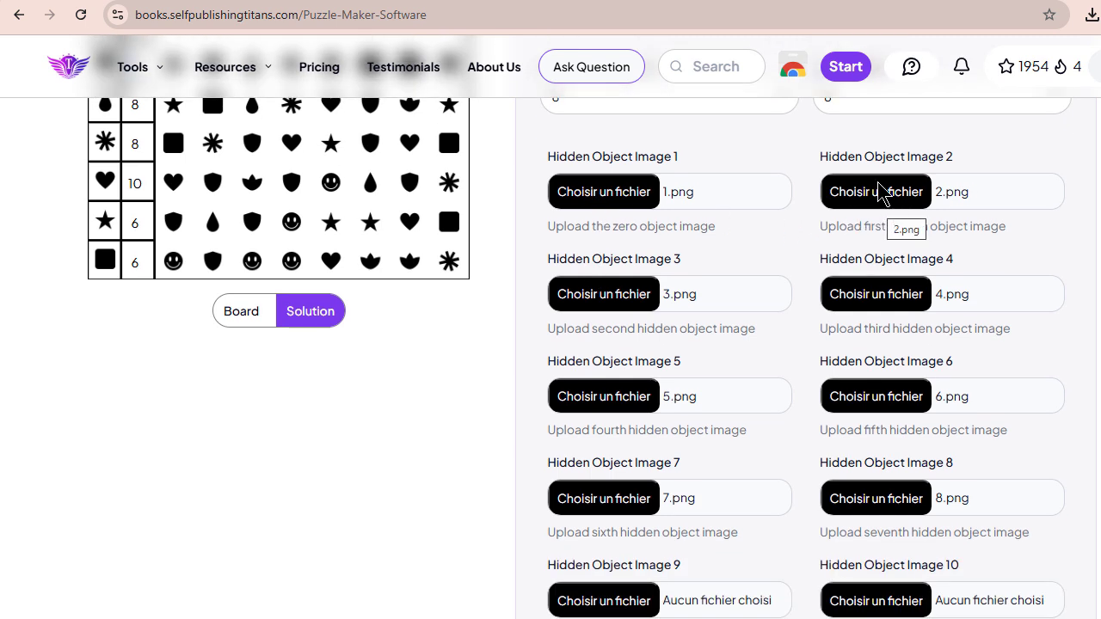
scroll(790, 310, "down", 2)
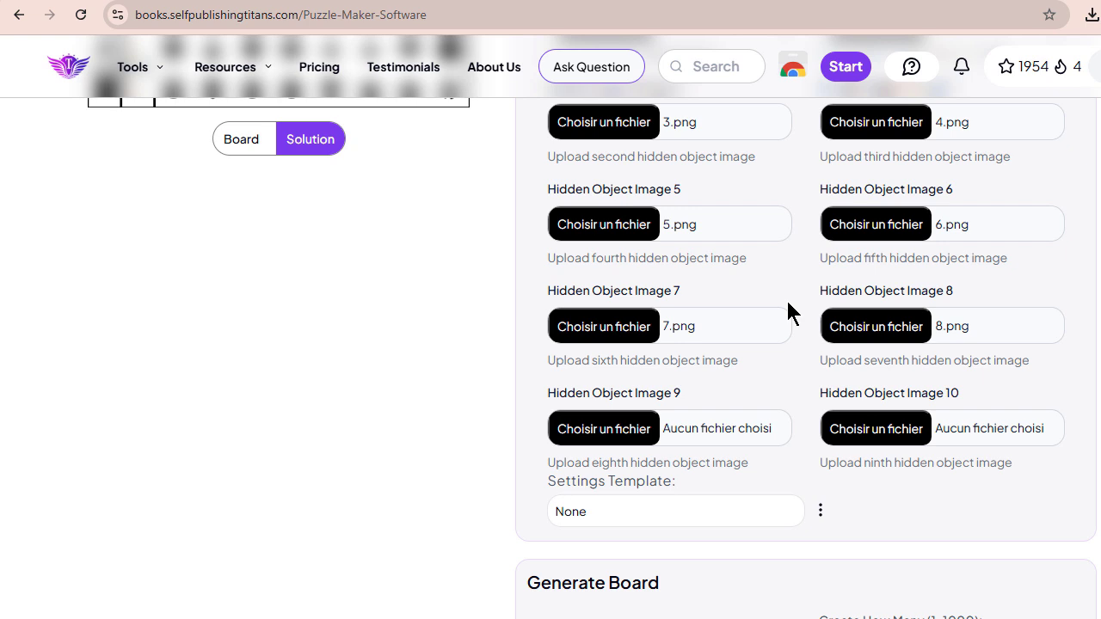
scroll(787, 309, "down", 4)
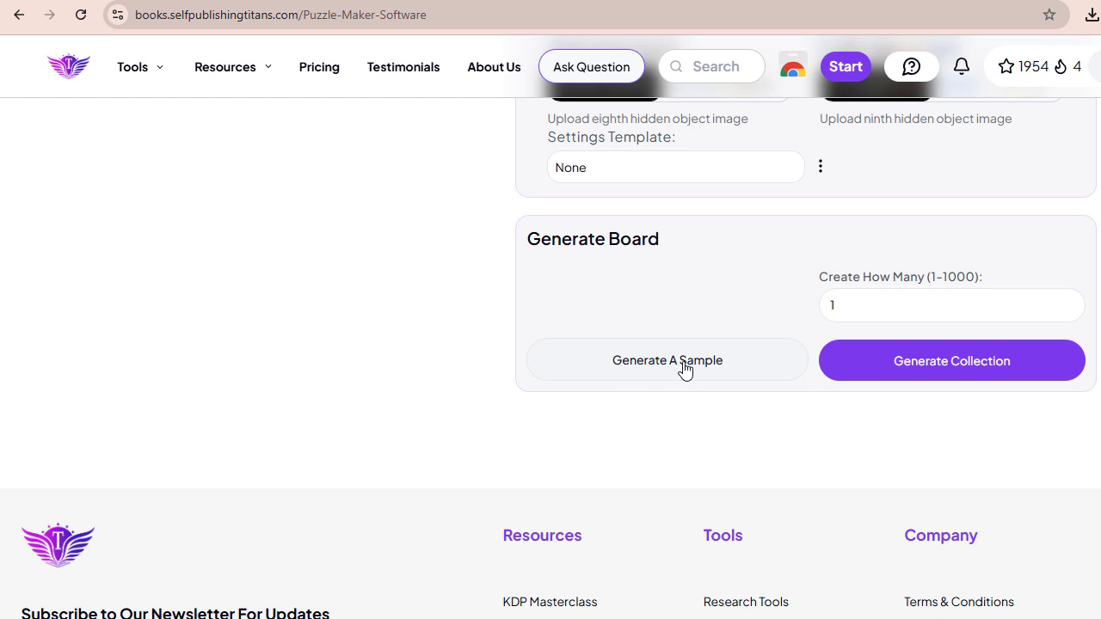
left_click(684, 366)
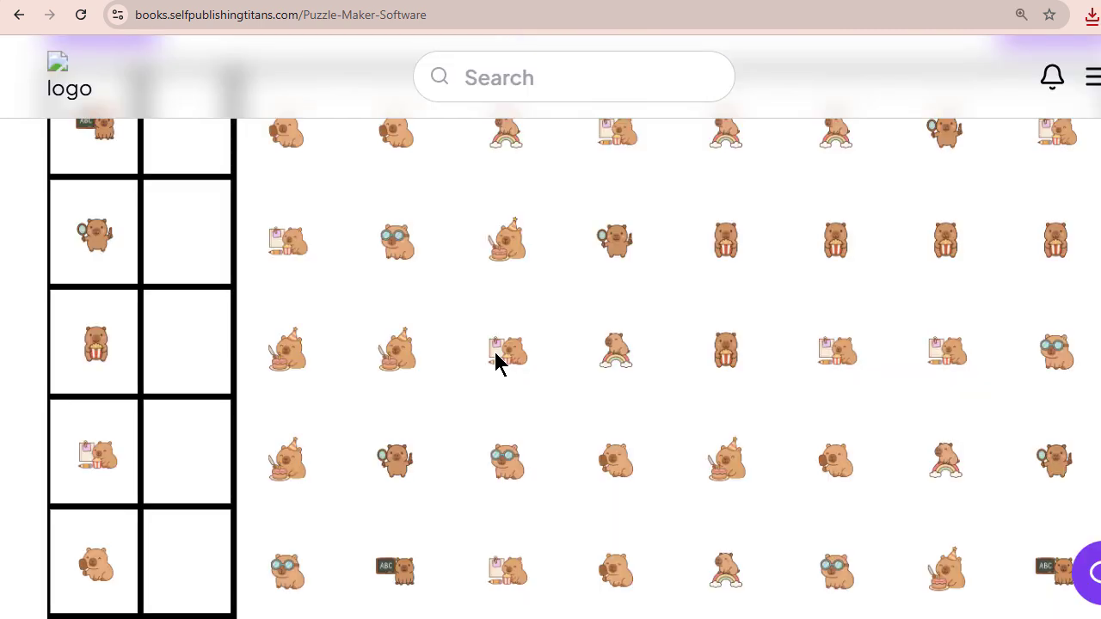
- Examine the generated sample board, from the object column and its answer boxes to the full grid of capybaras
scroll(651, 332, "up", 2)
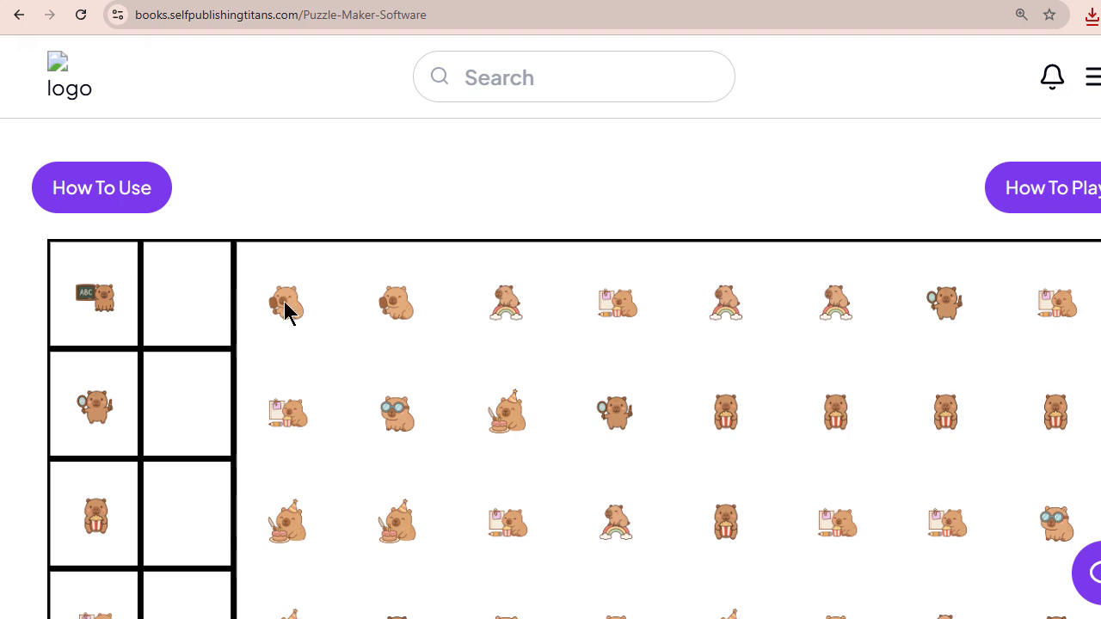
scroll(195, 306, "down", 3)
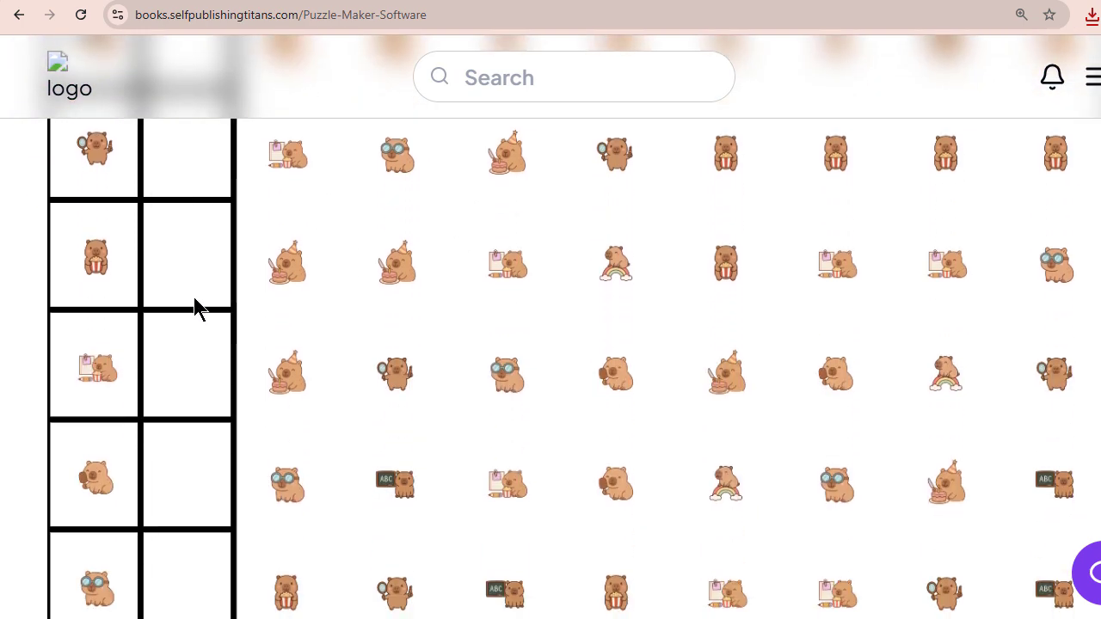
scroll(194, 306, "down", 4)
scroll(195, 307, "up", 7)
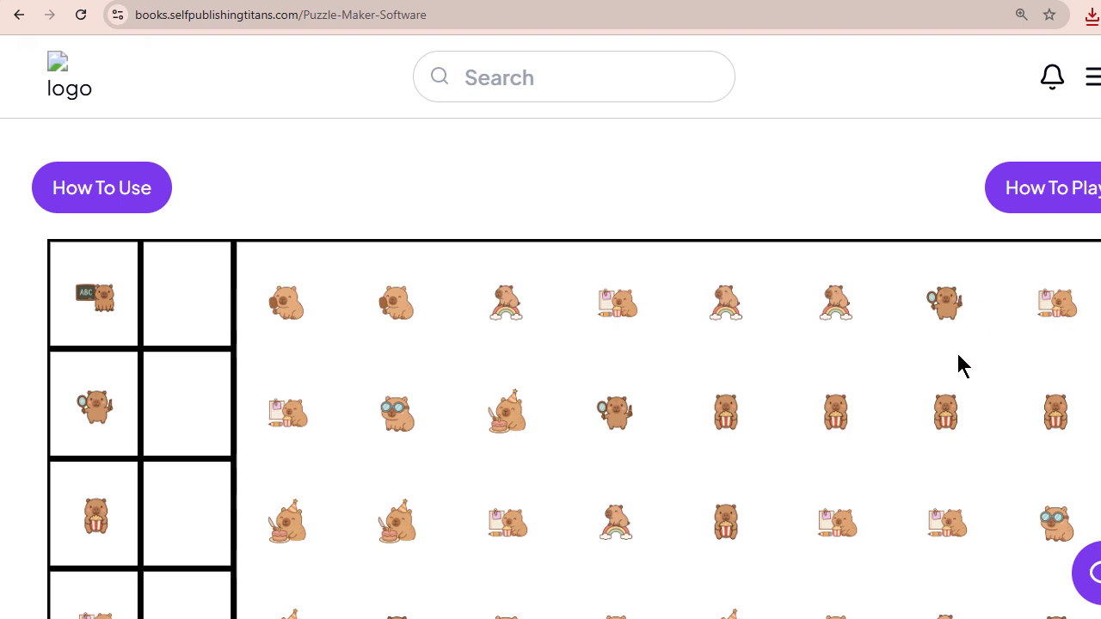
scroll(957, 366, "down", 3)
scroll(956, 365, "down", 2)
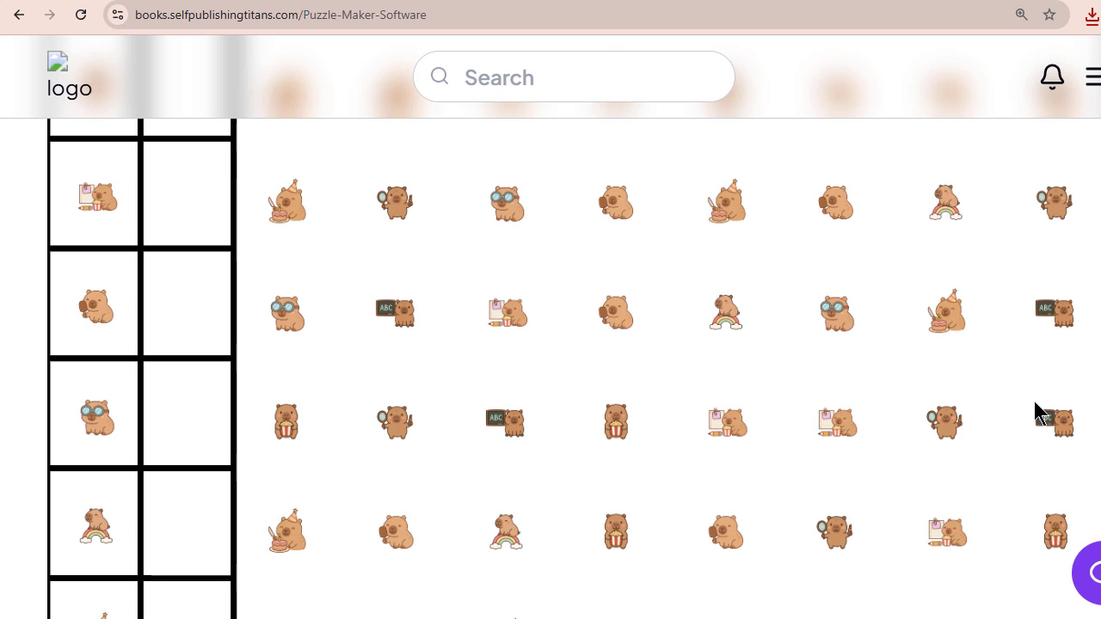
scroll(1050, 425, "down", 2)
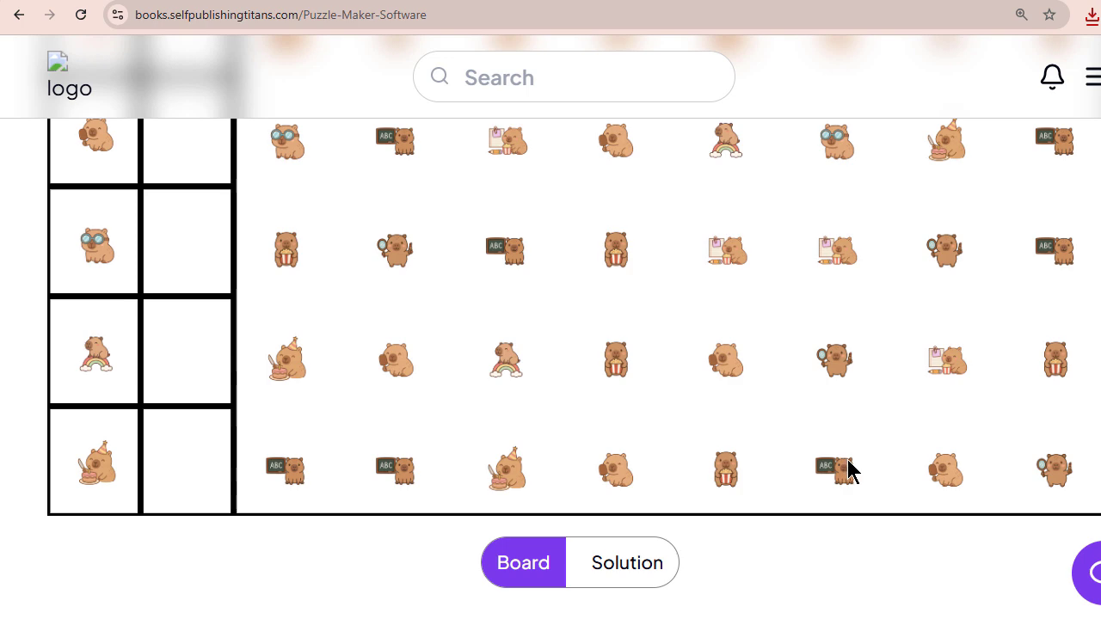
- Show the sample's solution and examine the object counts against the capybara grid
left_click(625, 576)
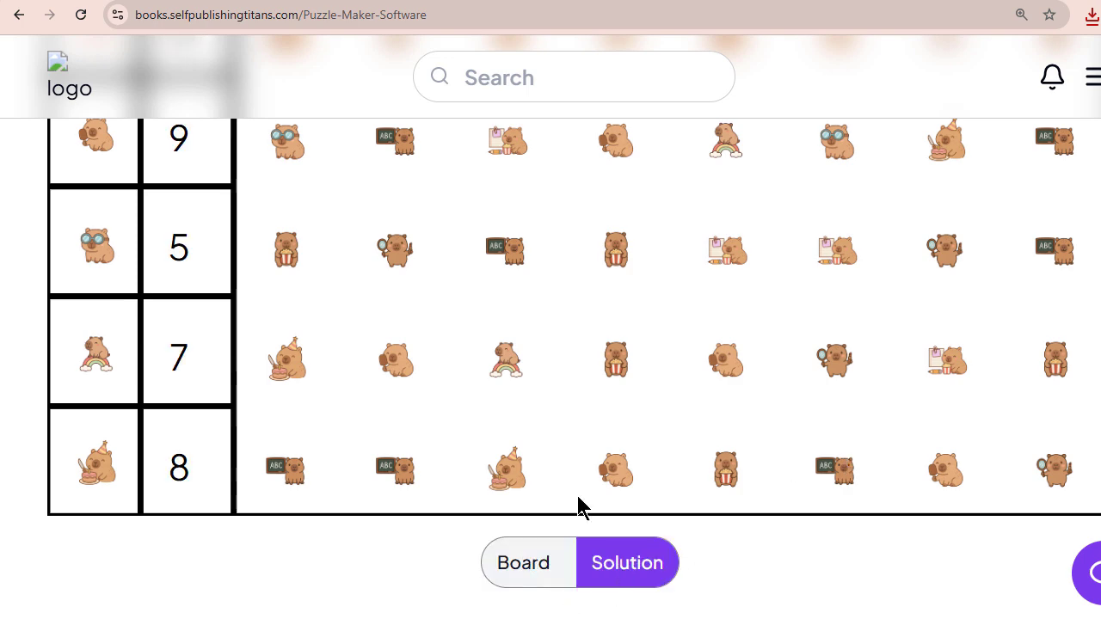
scroll(577, 482, "up", 6)
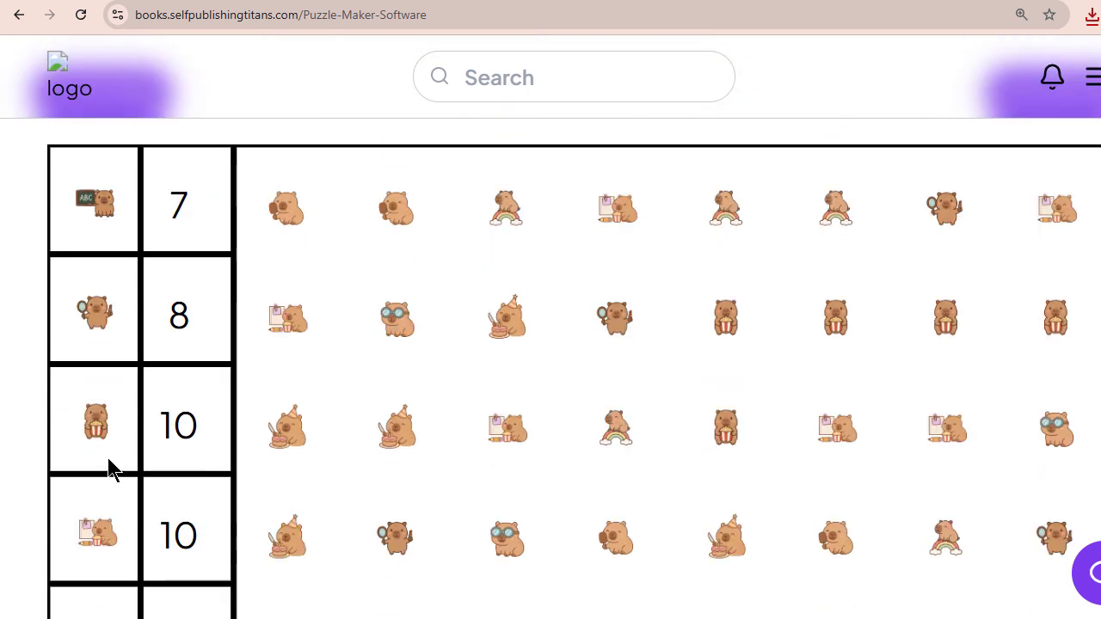
scroll(194, 478, "up", 3)
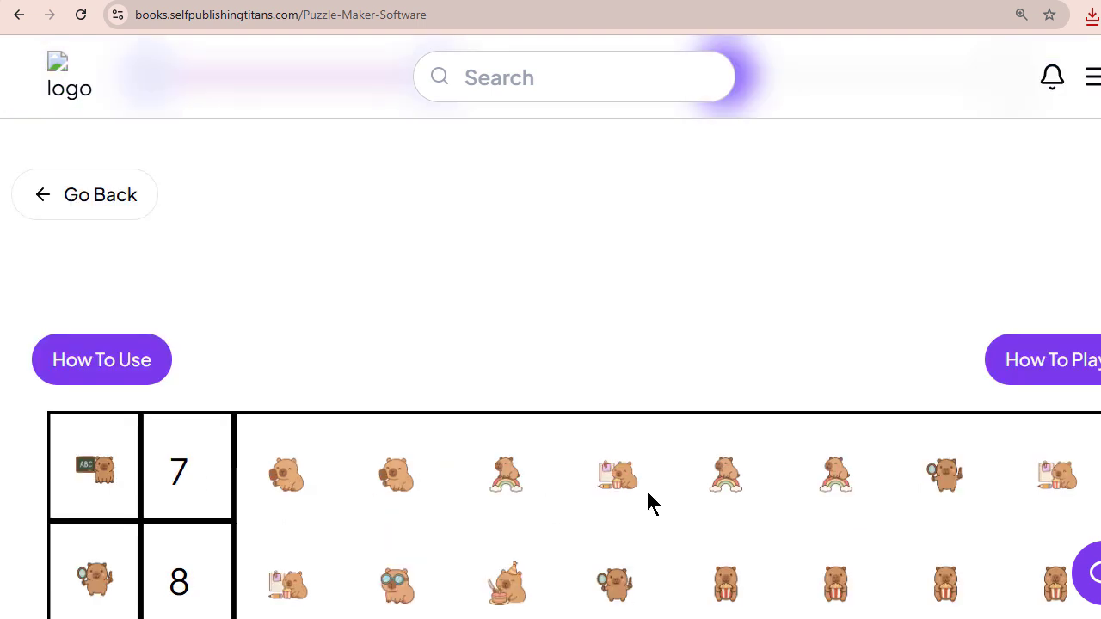
scroll(646, 497, "down", 2)
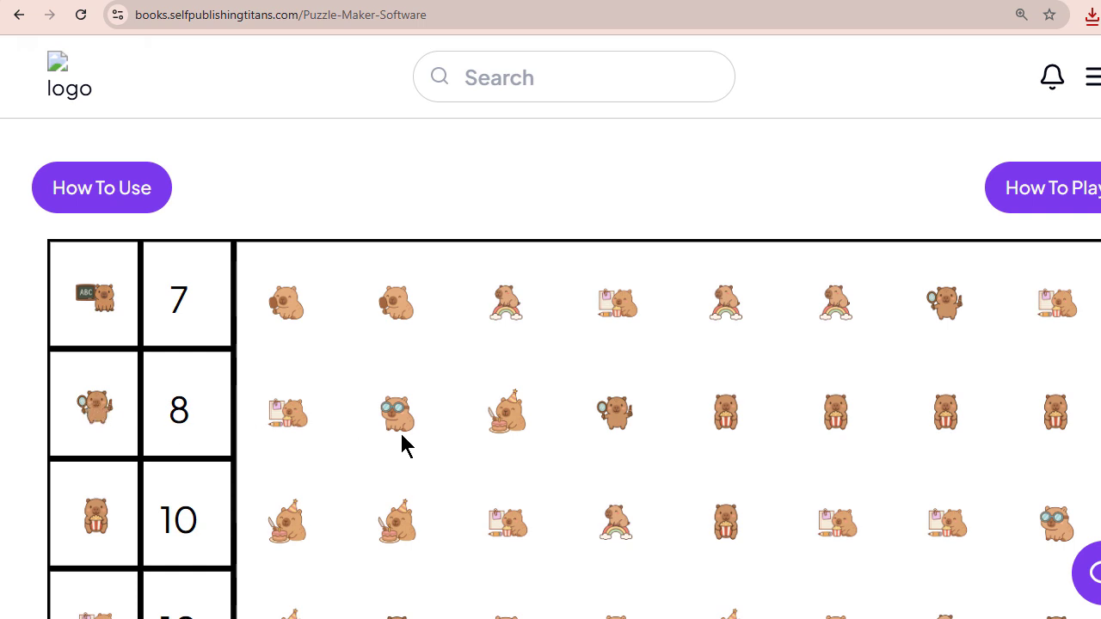
scroll(946, 233, "down", 1)
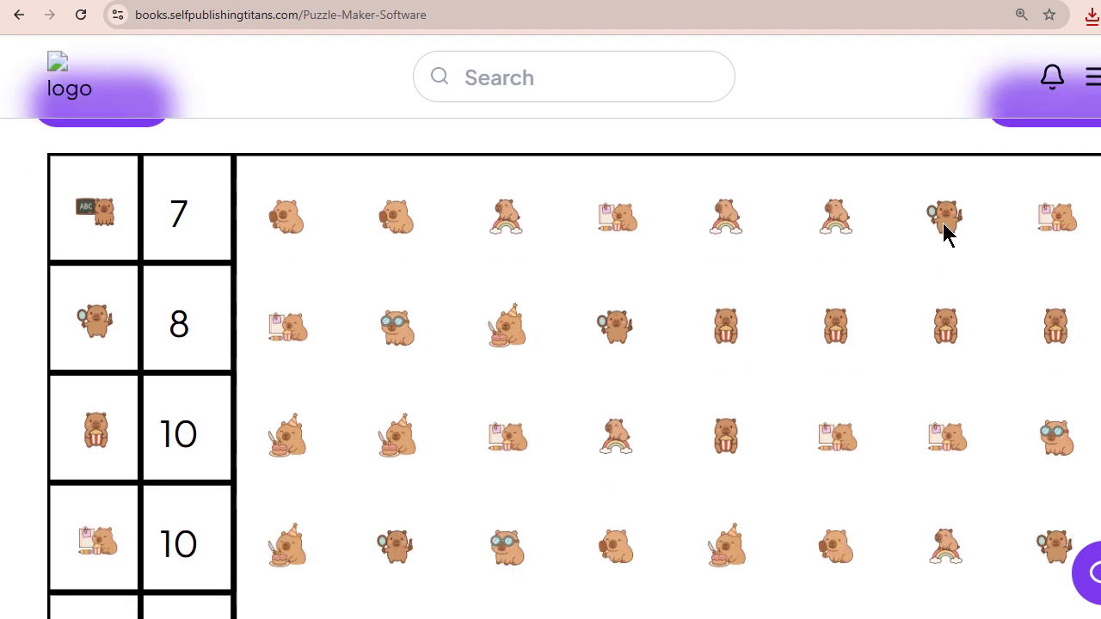
scroll(835, 295, "down", 3)
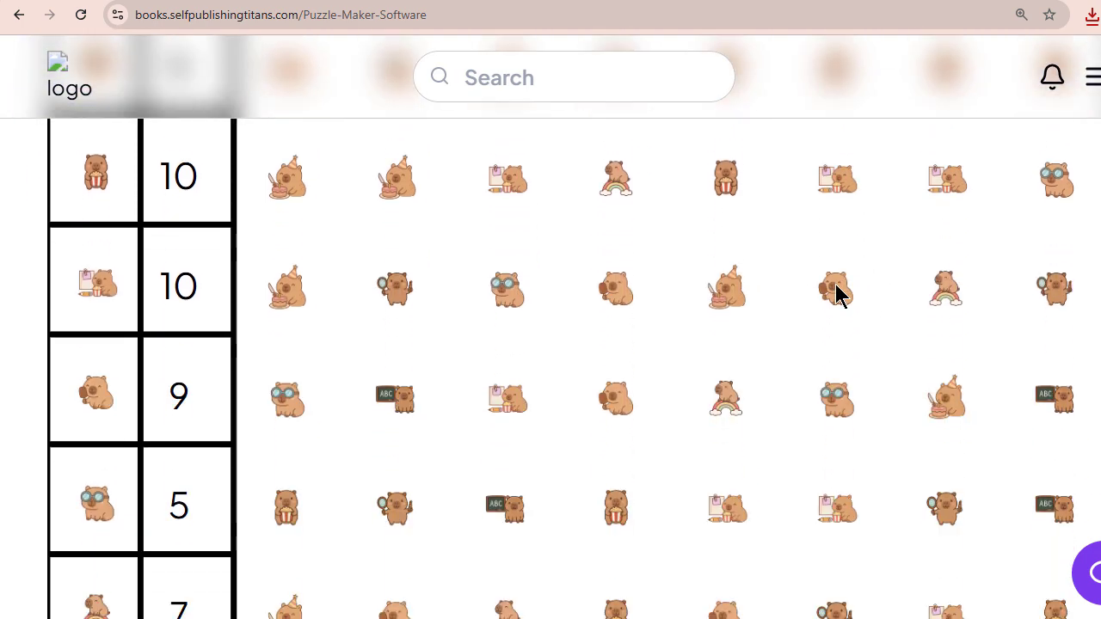
- Generate the Find & Seek collection with the customized capybara settings and a quantity of 1
scroll(835, 295, "down", 15)
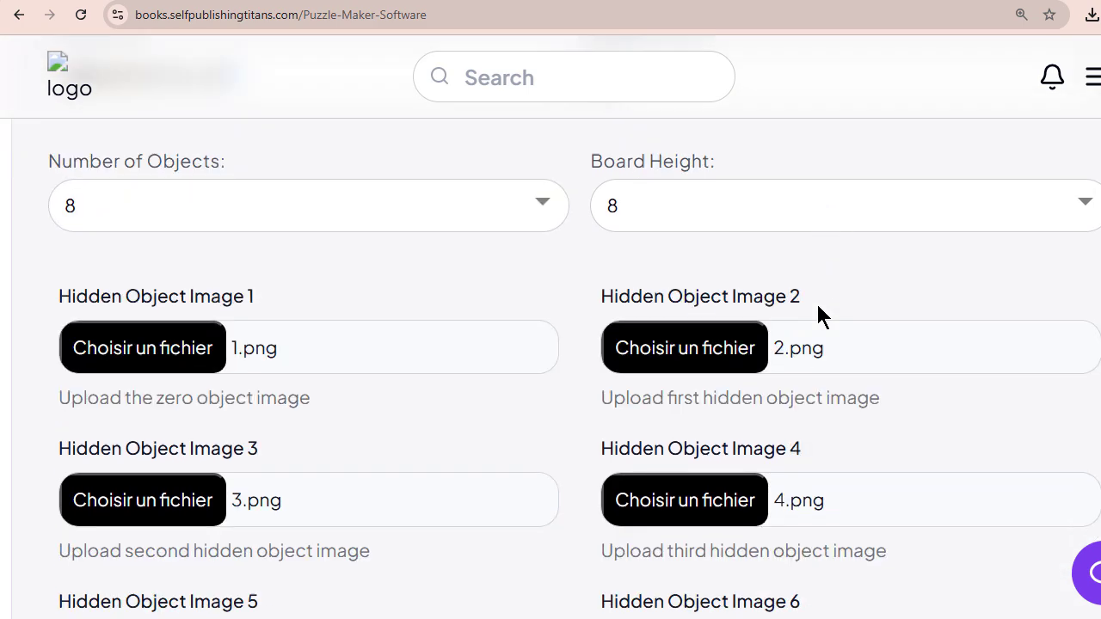
scroll(818, 307, "down", 7)
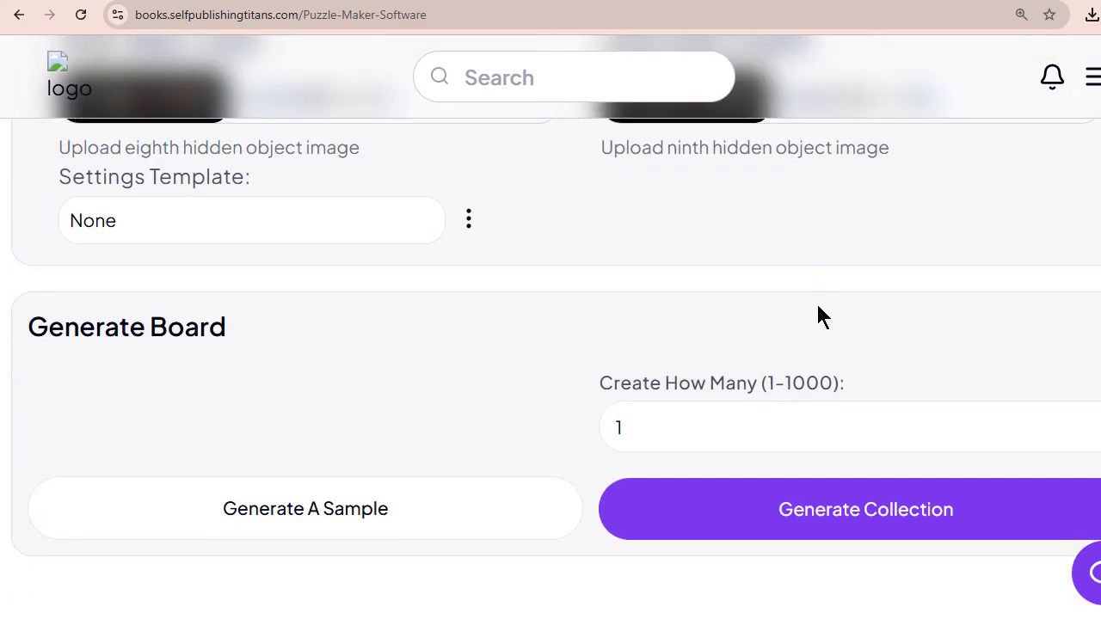
scroll(817, 306, "down", 1)
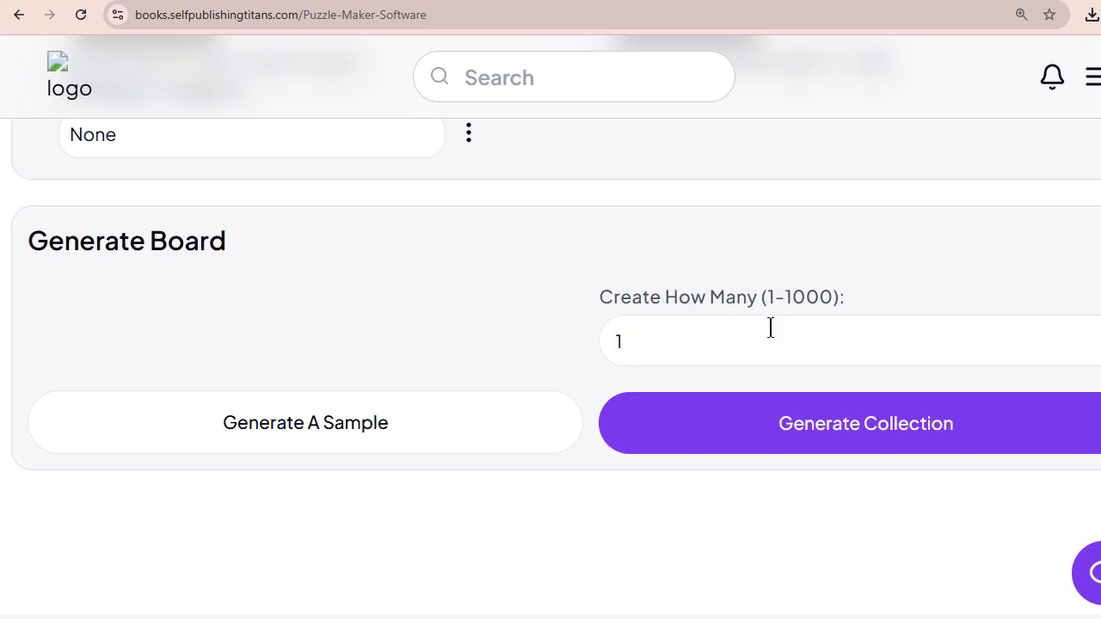
left_click_drag(783, 297, 848, 298)
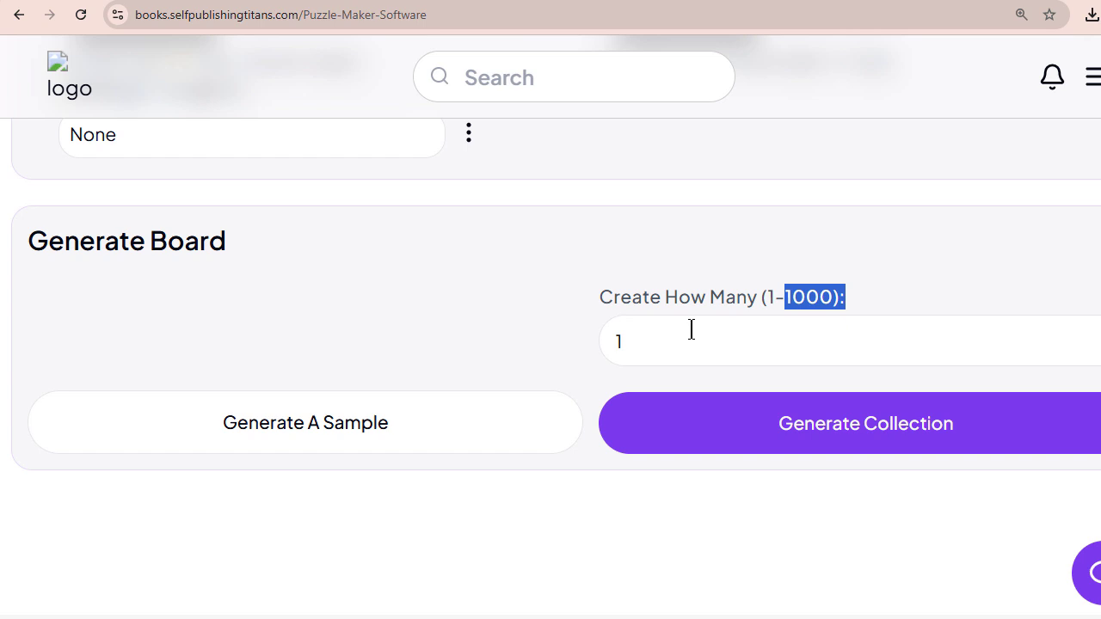
left_click(839, 423)
scroll(983, 369, "down", 2)
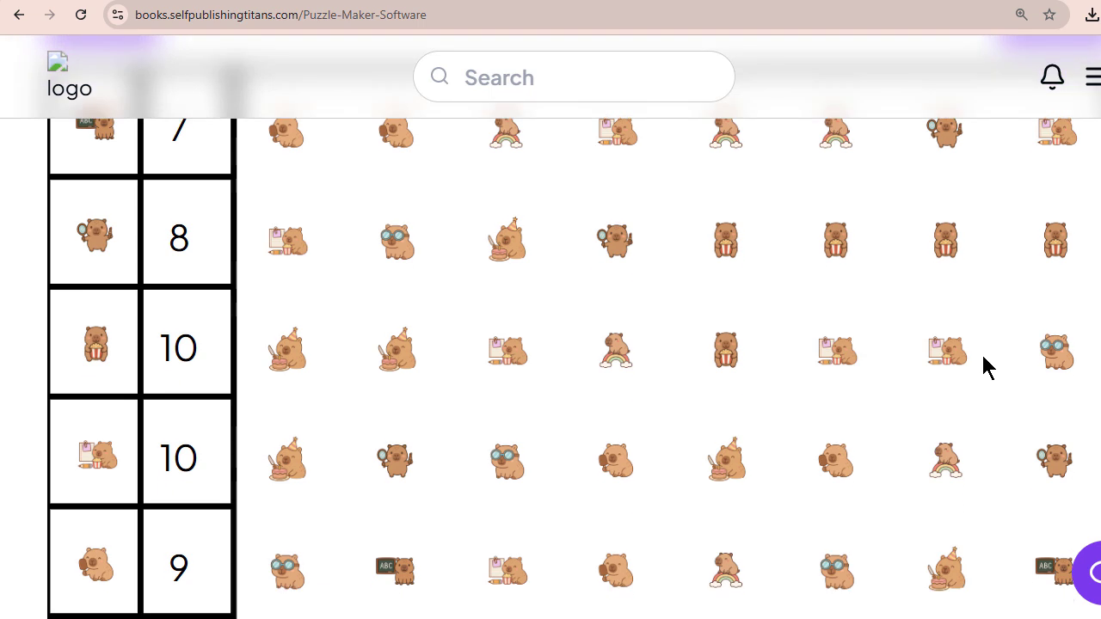
scroll(983, 368, "up", 2)
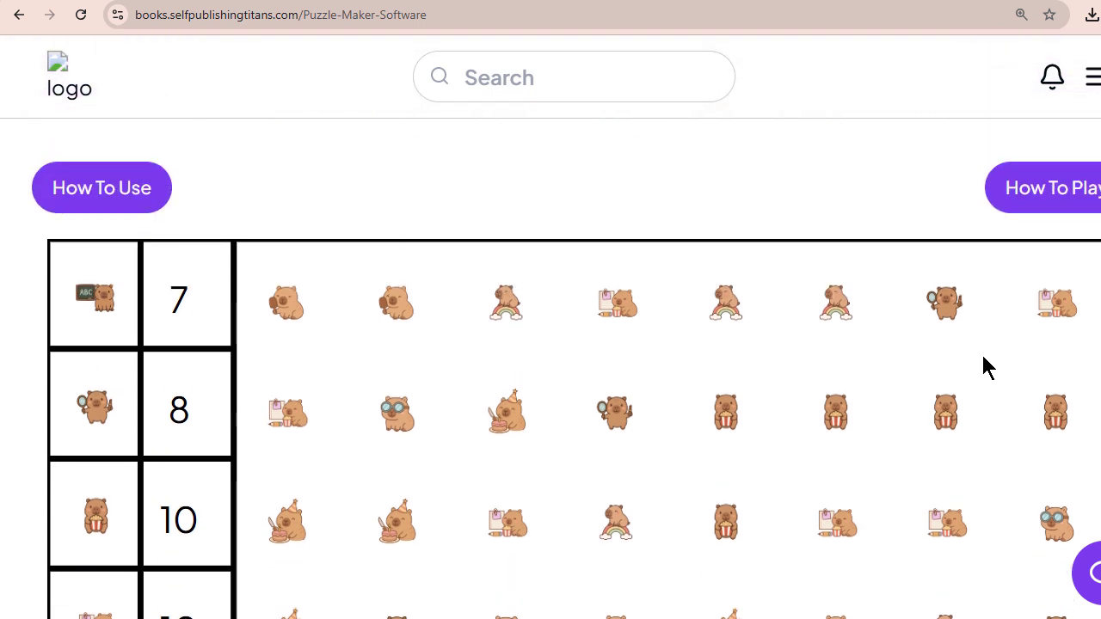